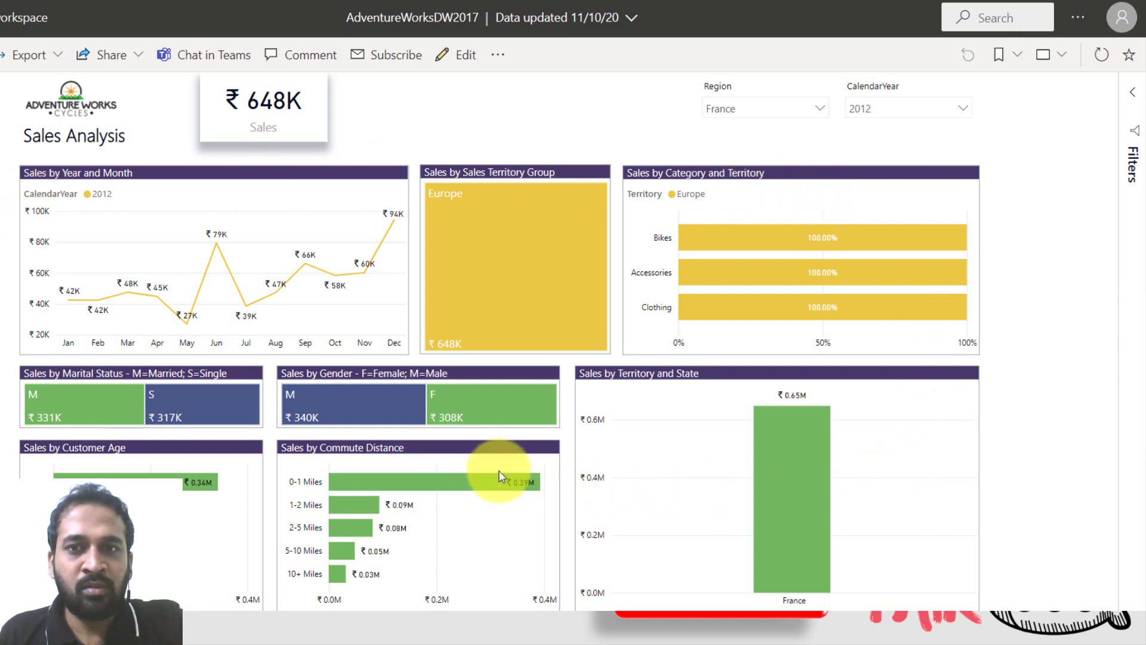
Filter the report to Germany and check the 2011 sales figures
left_click(804, 110)
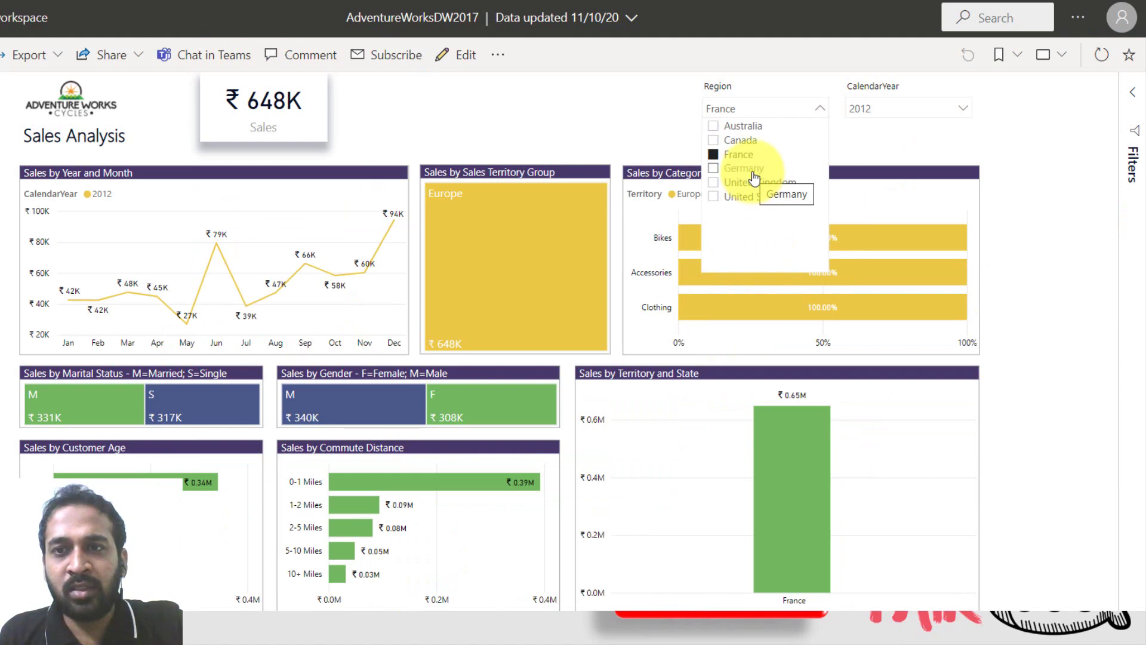
left_click(747, 169)
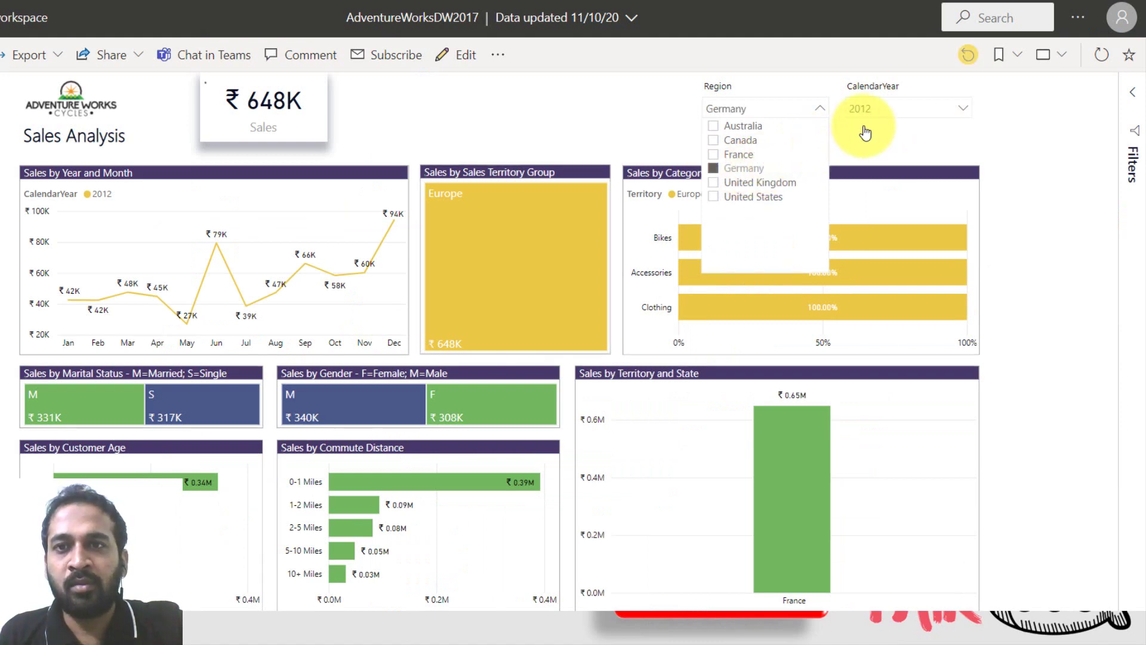
left_click(934, 112)
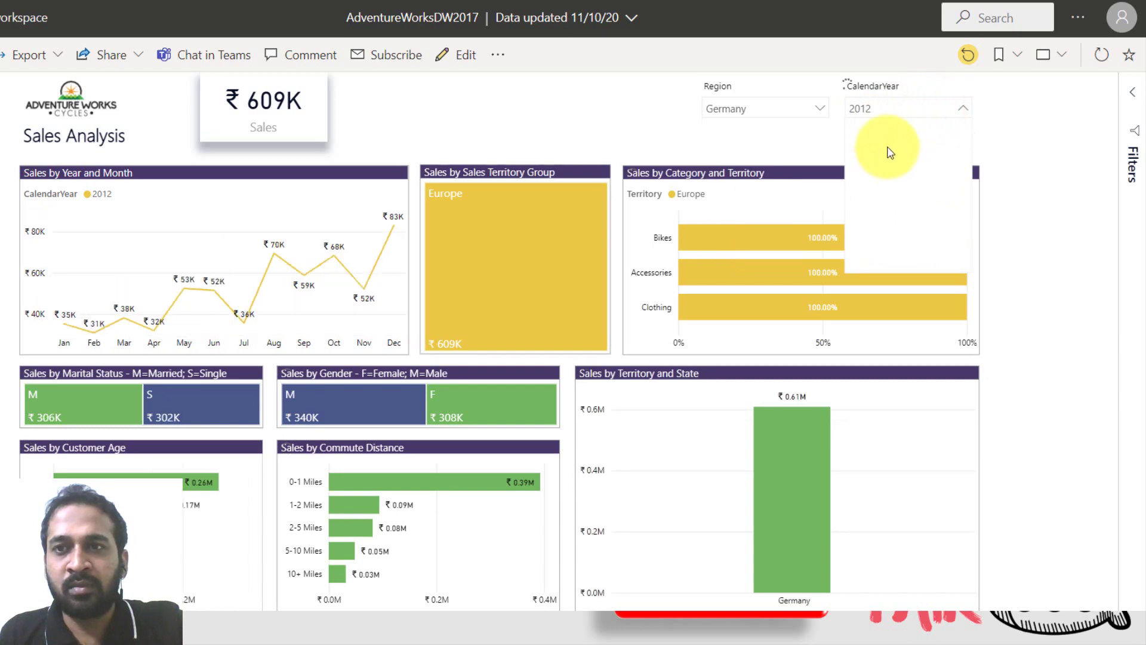
left_click(875, 210)
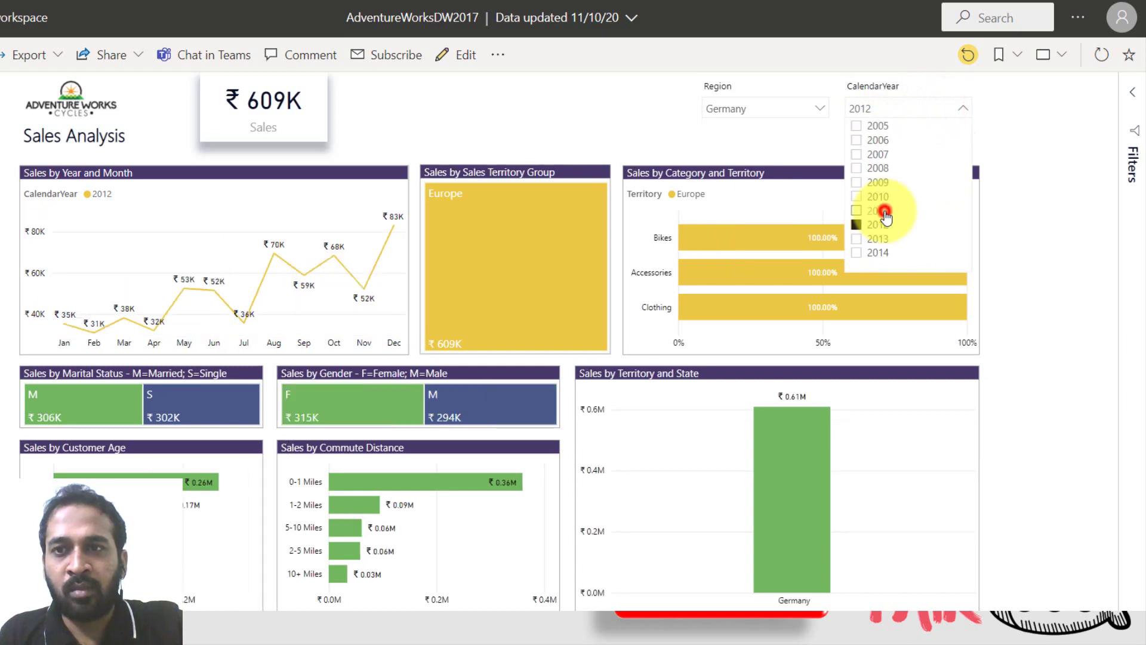
left_click(1014, 145)
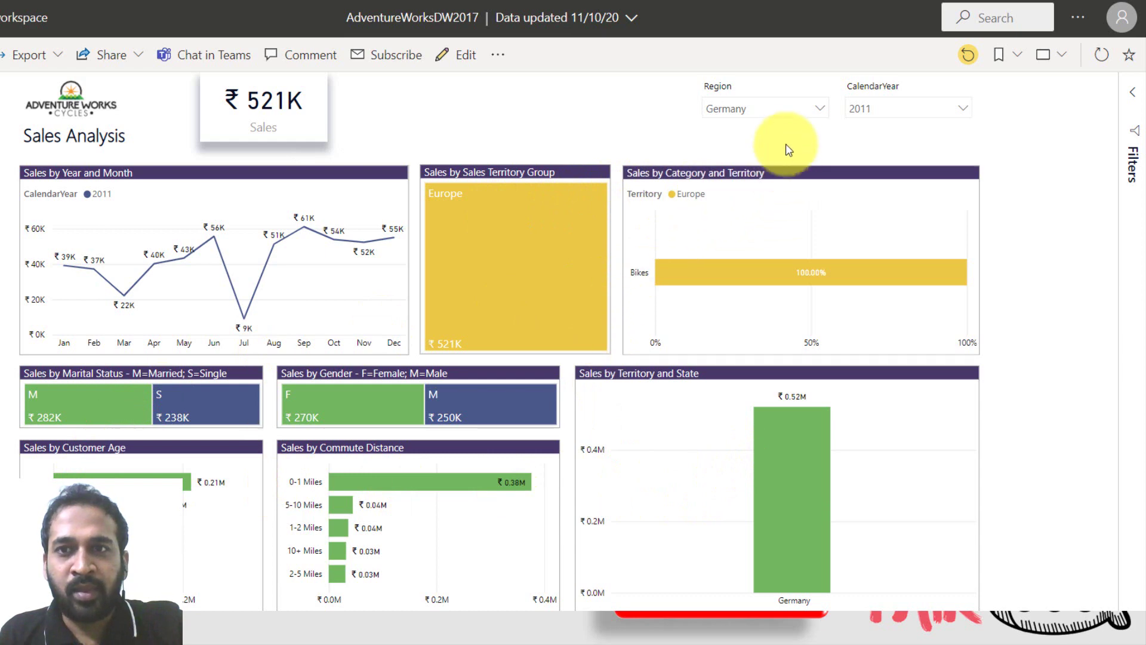
Set the CalendarYear slicer back to 2012, showing ₹609K total sales
left_click(819, 110)
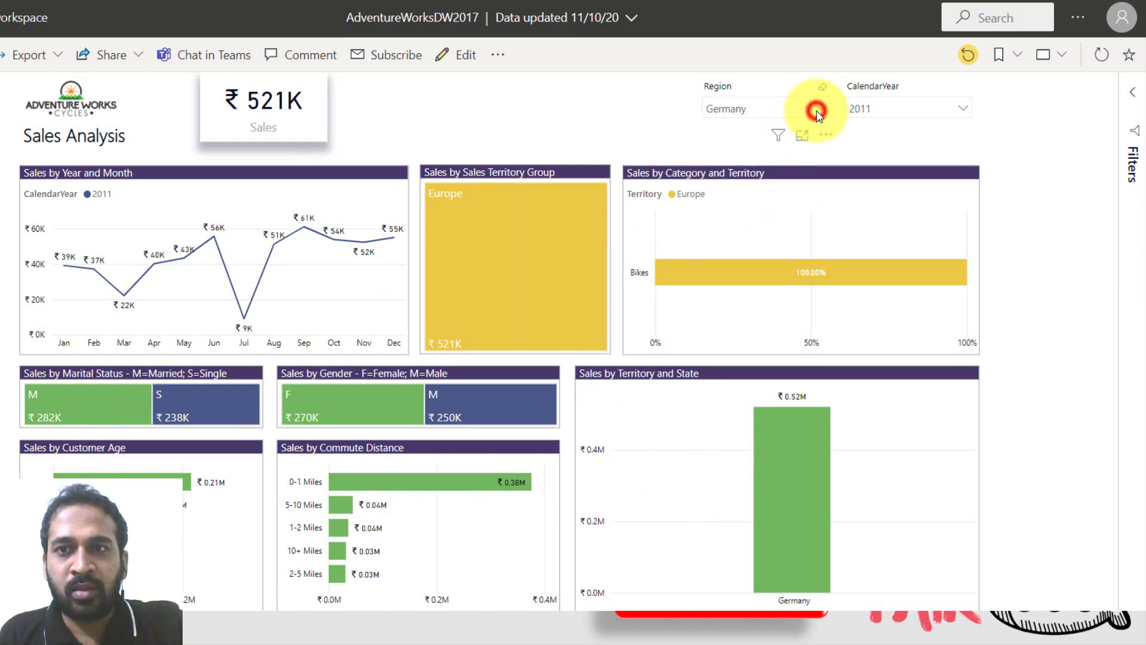
left_click(877, 107)
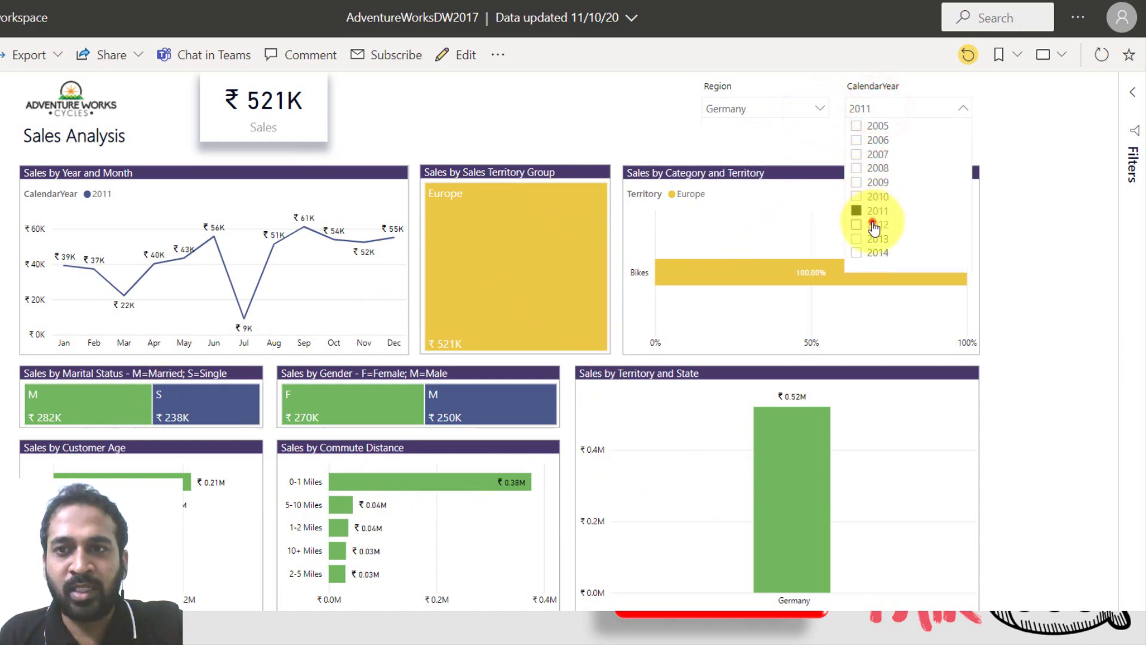
left_click(873, 225)
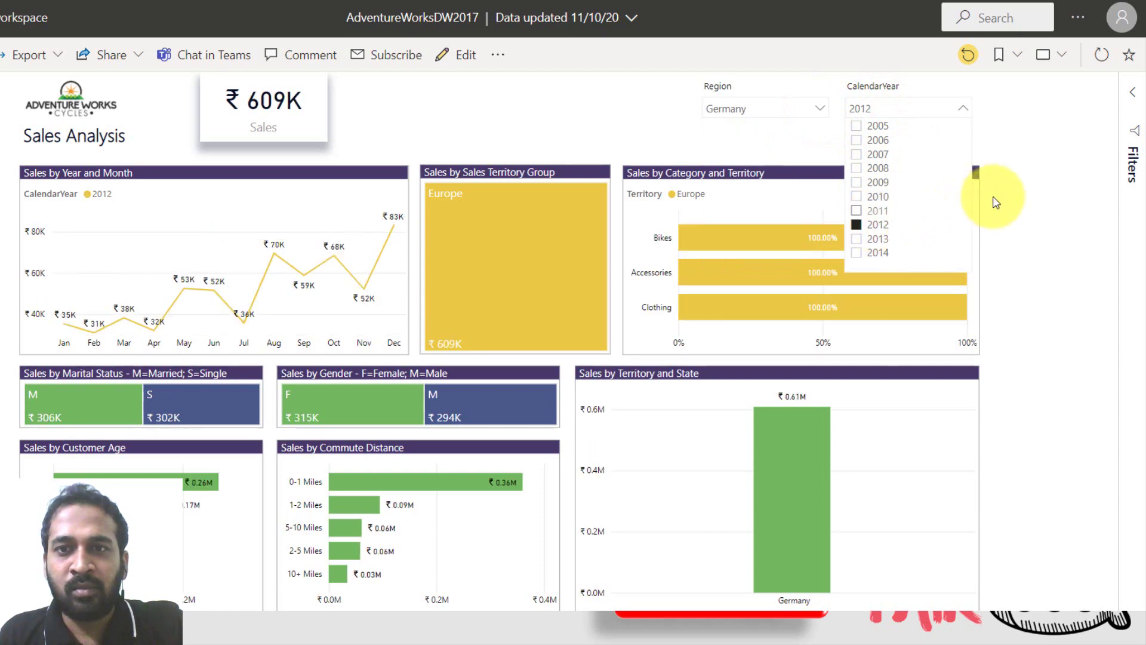
left_click(1036, 189)
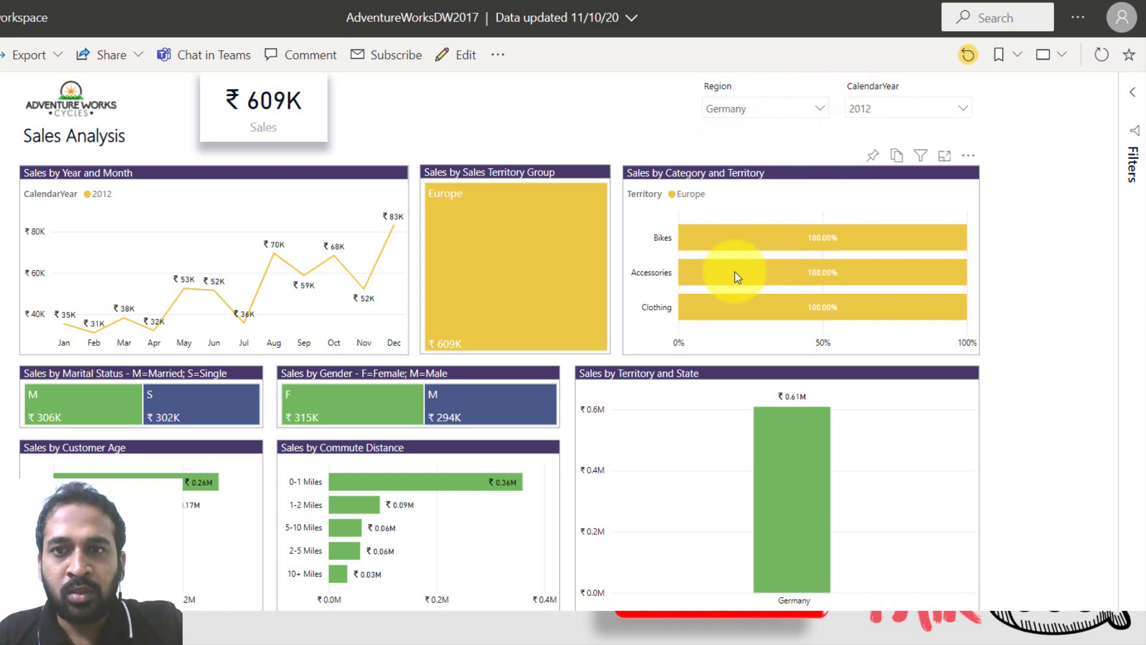
Drill through the Accessories bar to Details Grid, listing Germany 2012 rows totalling ₹360
mouse_move(738, 276)
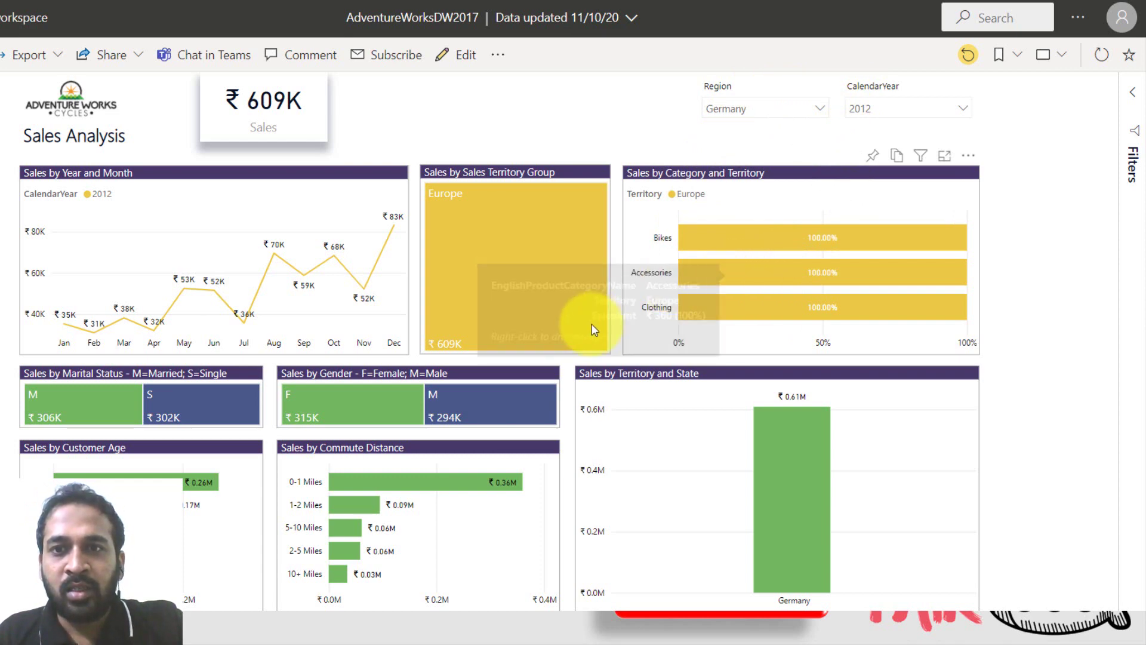
right_click(744, 280)
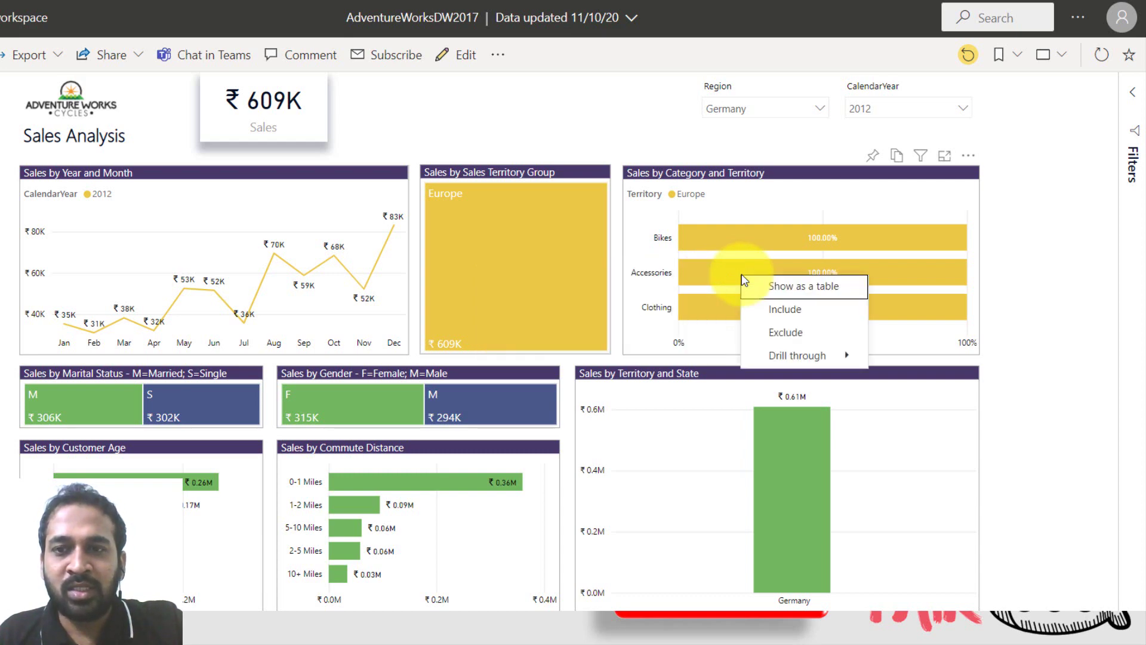
mouse_move(808, 359)
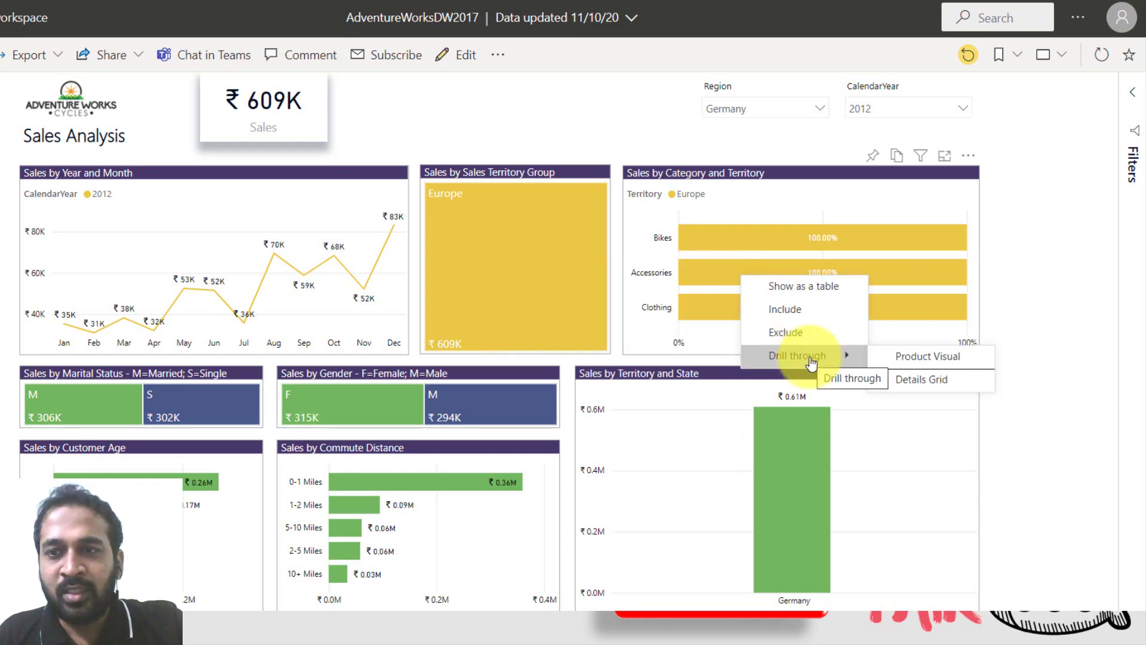
left_click(933, 387)
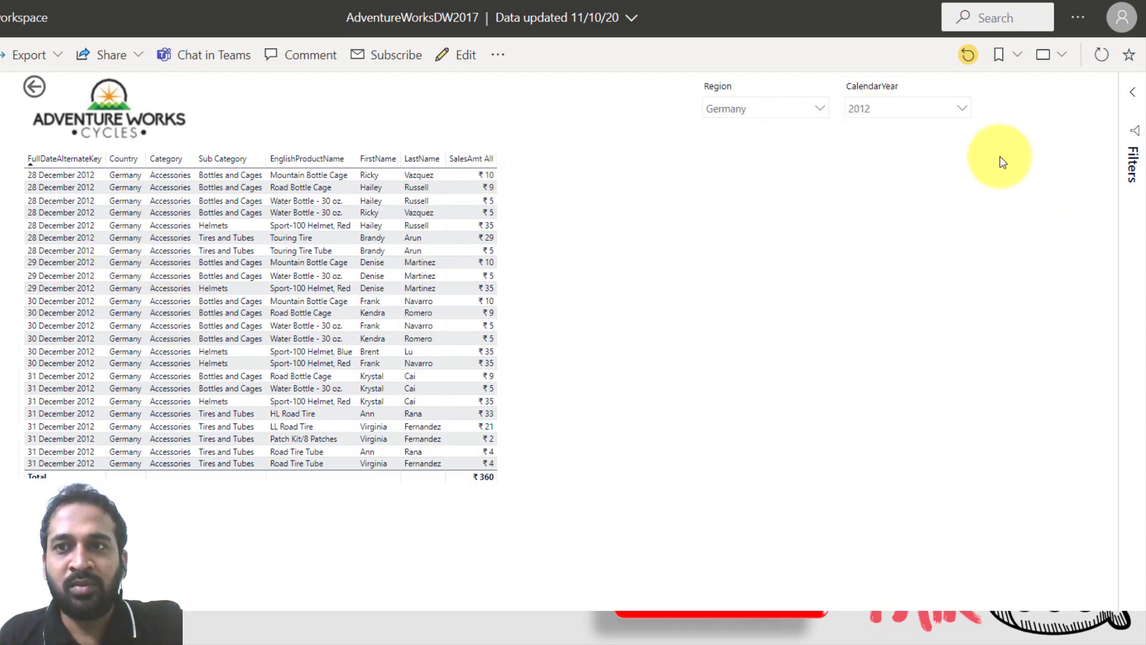
Export the details table's summarized data as an Excel .xlsx file
mouse_move(954, 179)
left_click(970, 141)
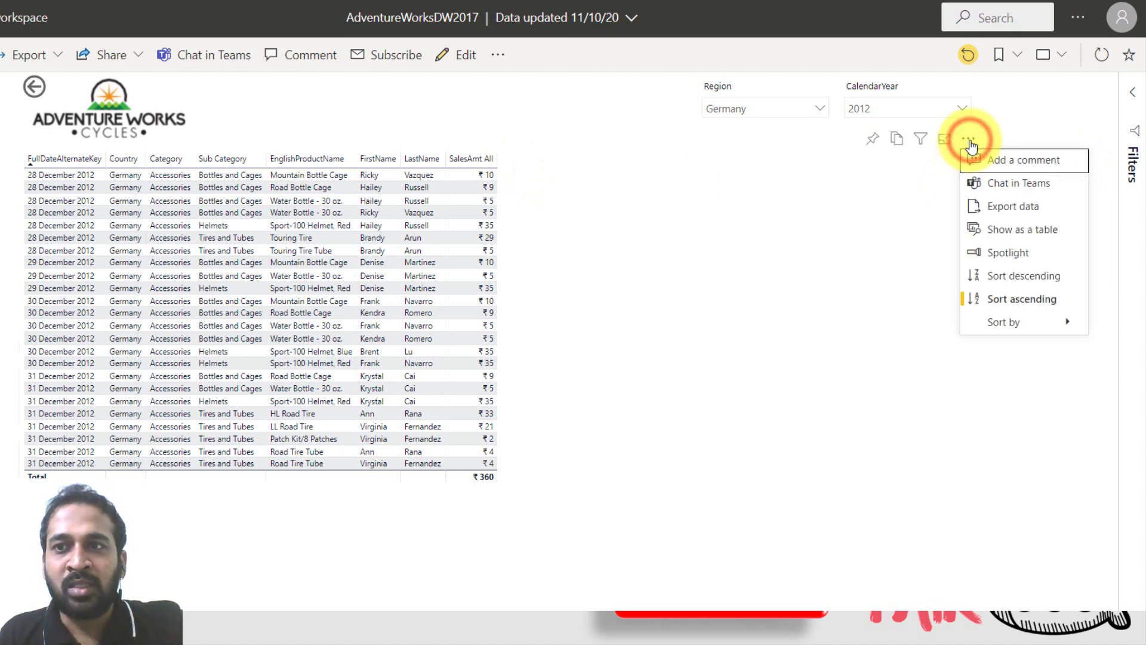
left_click(1000, 208)
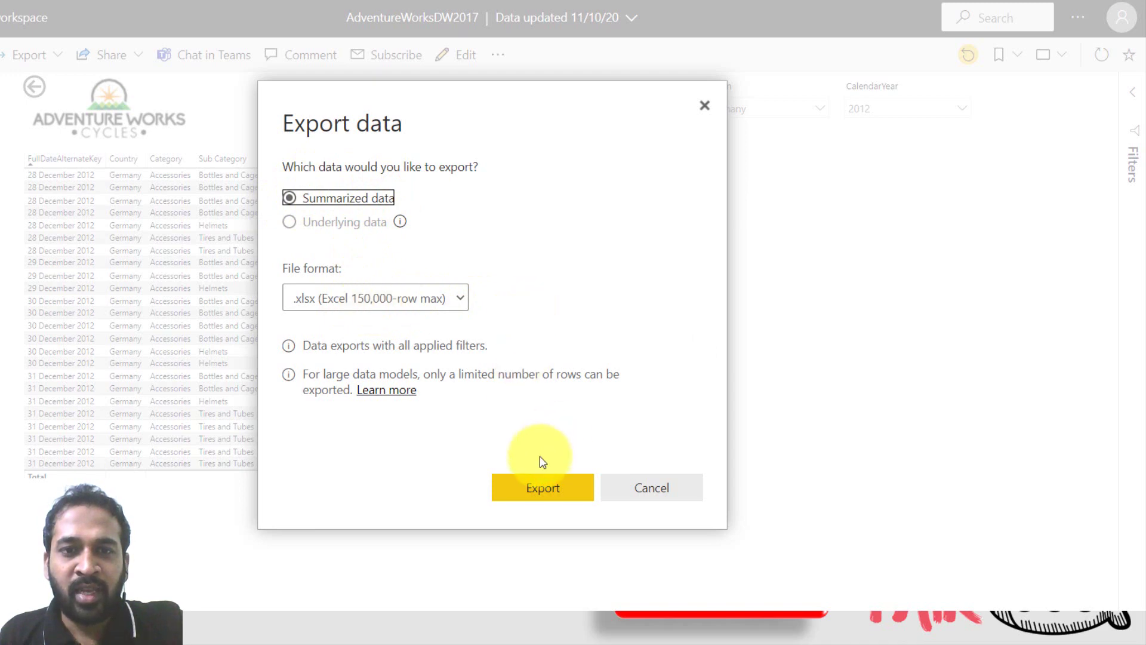
left_click(402, 296)
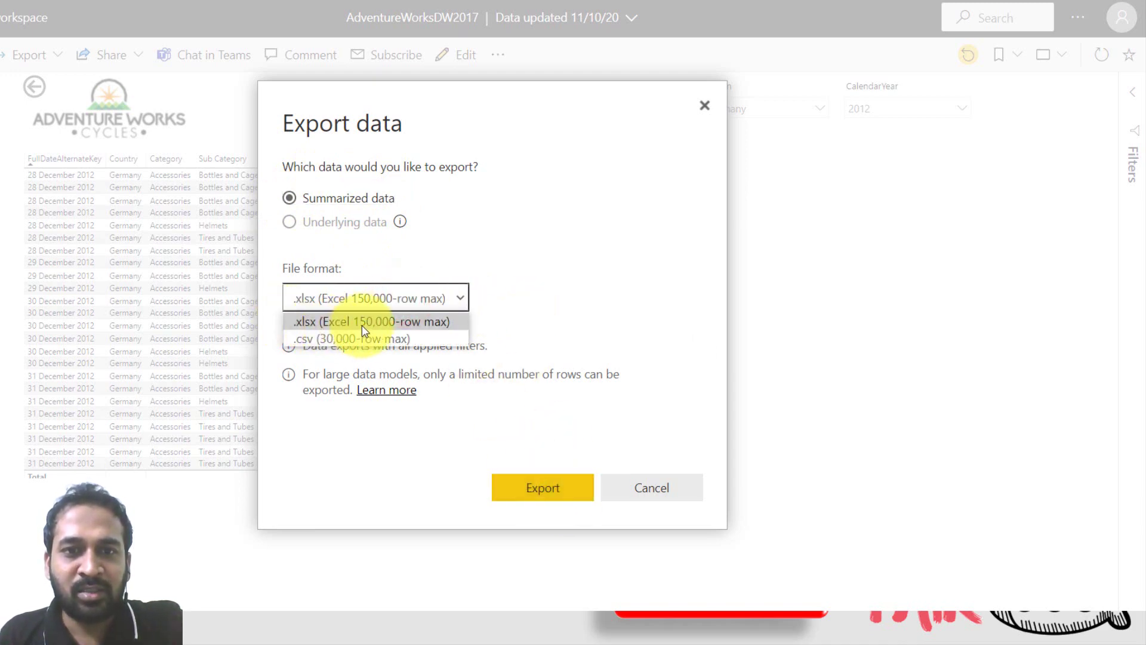
left_click(608, 317)
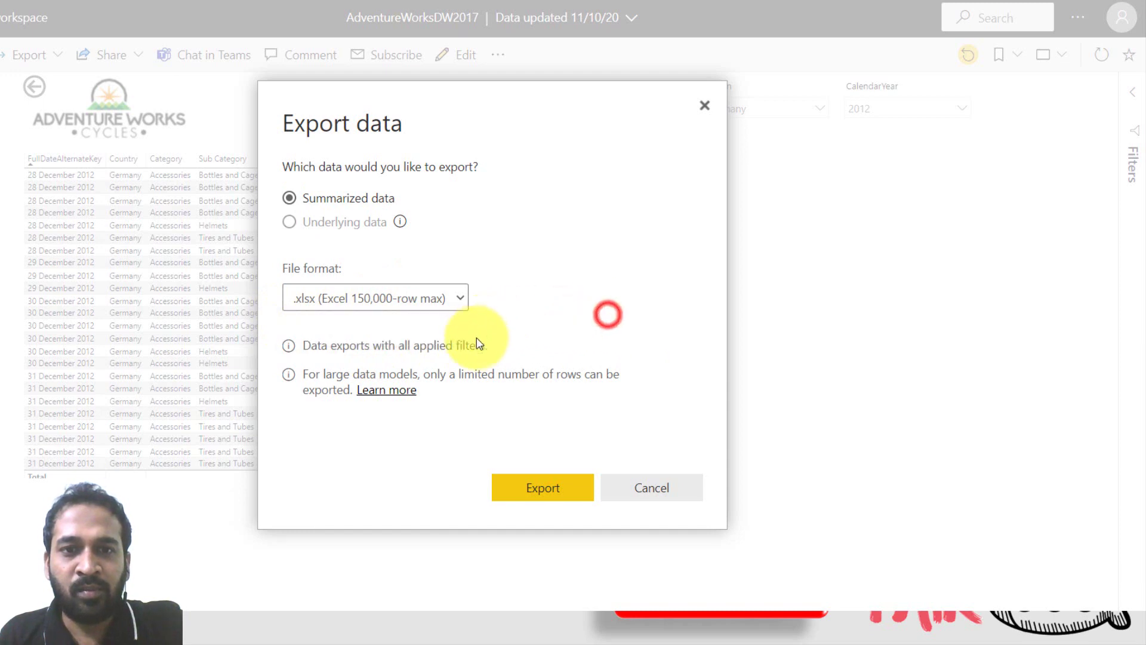
left_click(571, 487)
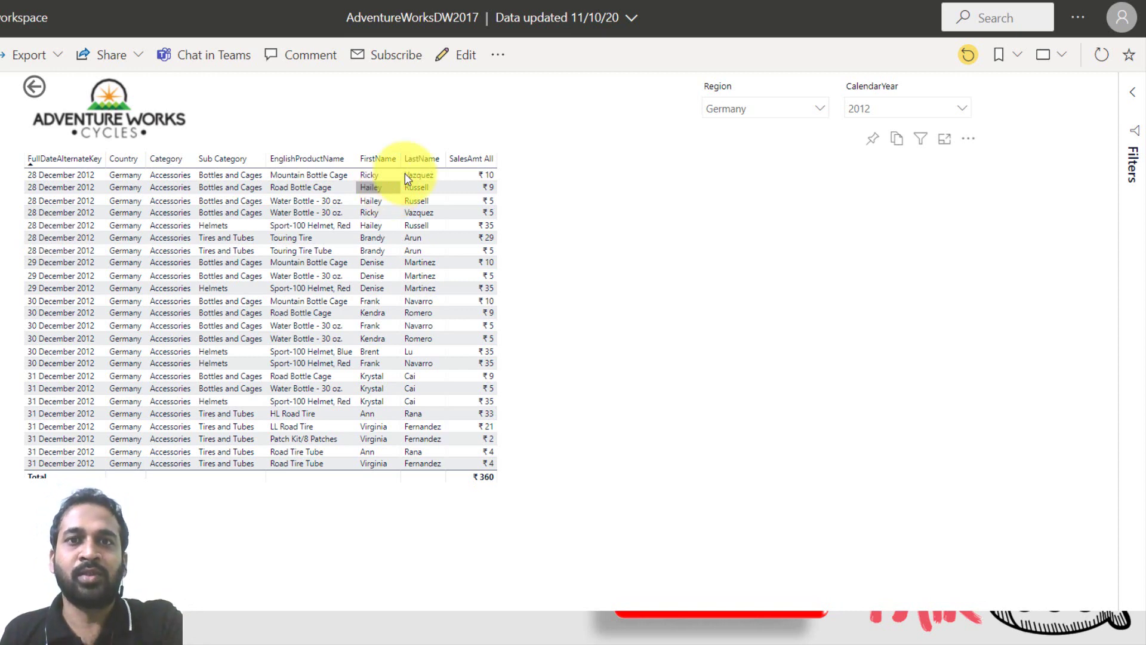
Enter edit mode and review the details table's fields and Accessories drill-through filter
left_click(457, 63)
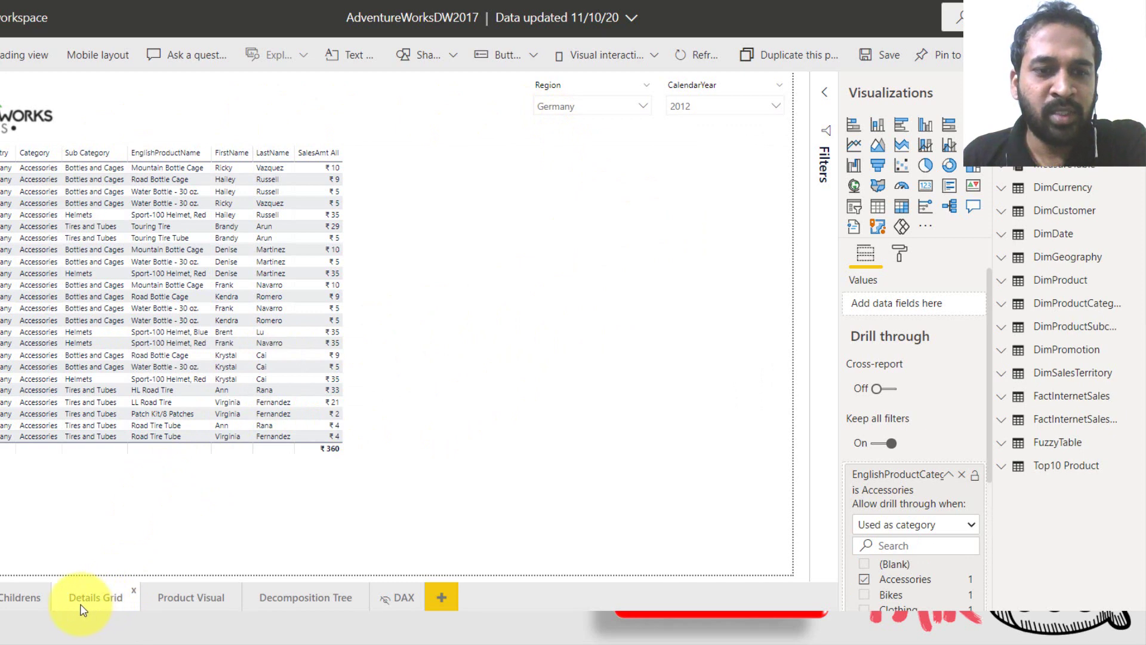
left_click(520, 251)
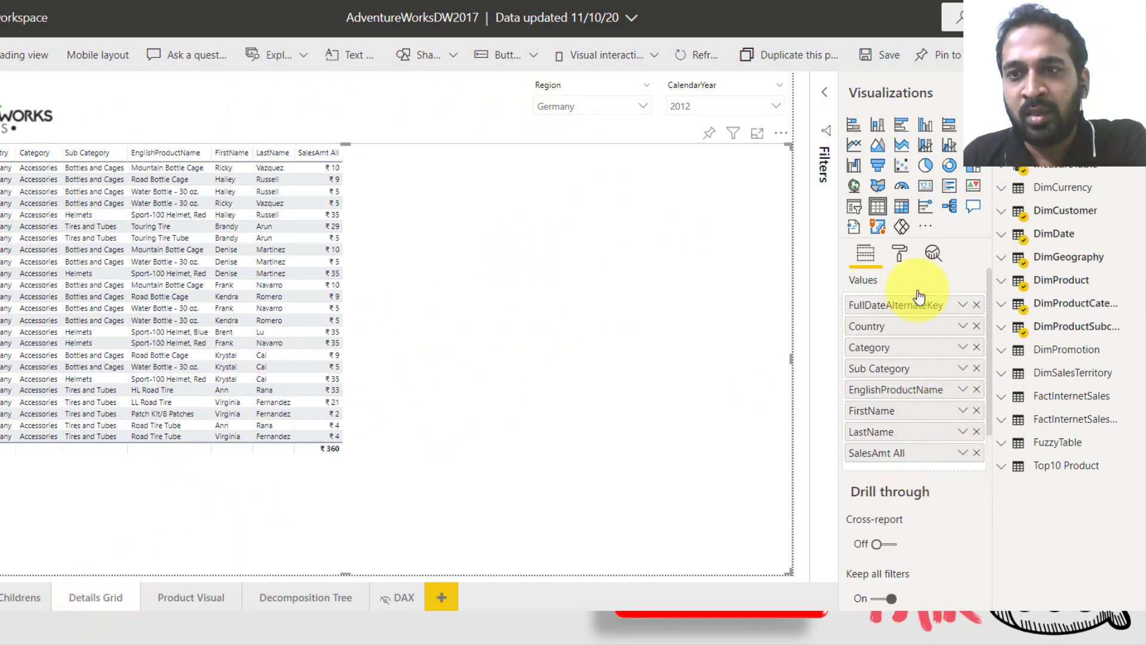
left_click(410, 103)
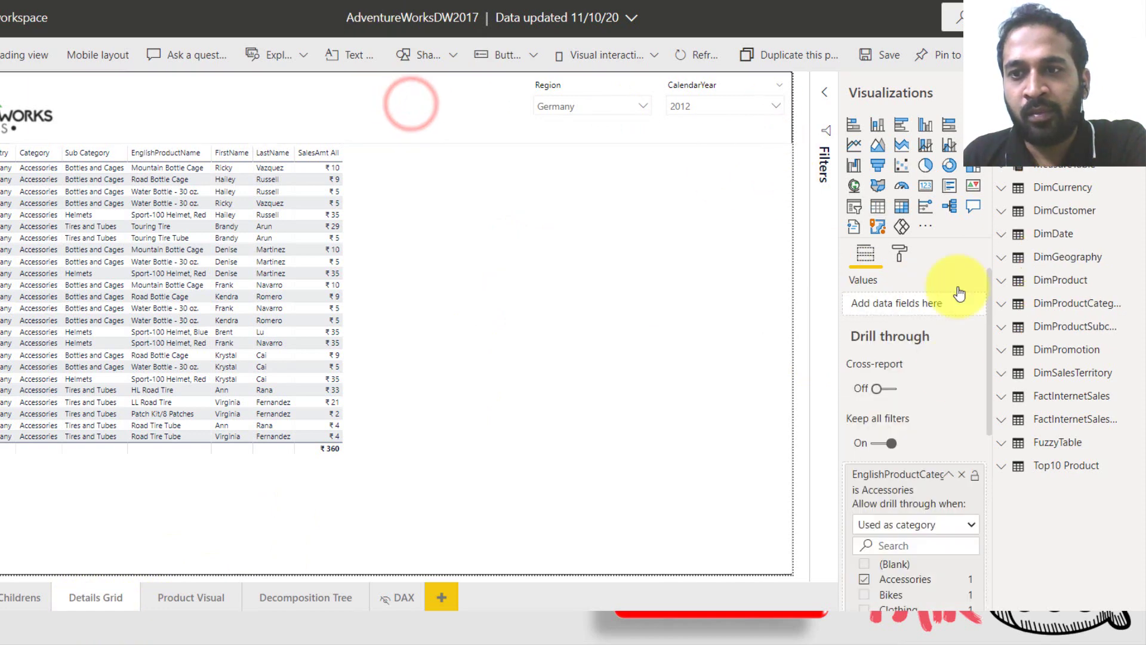
left_click(942, 474)
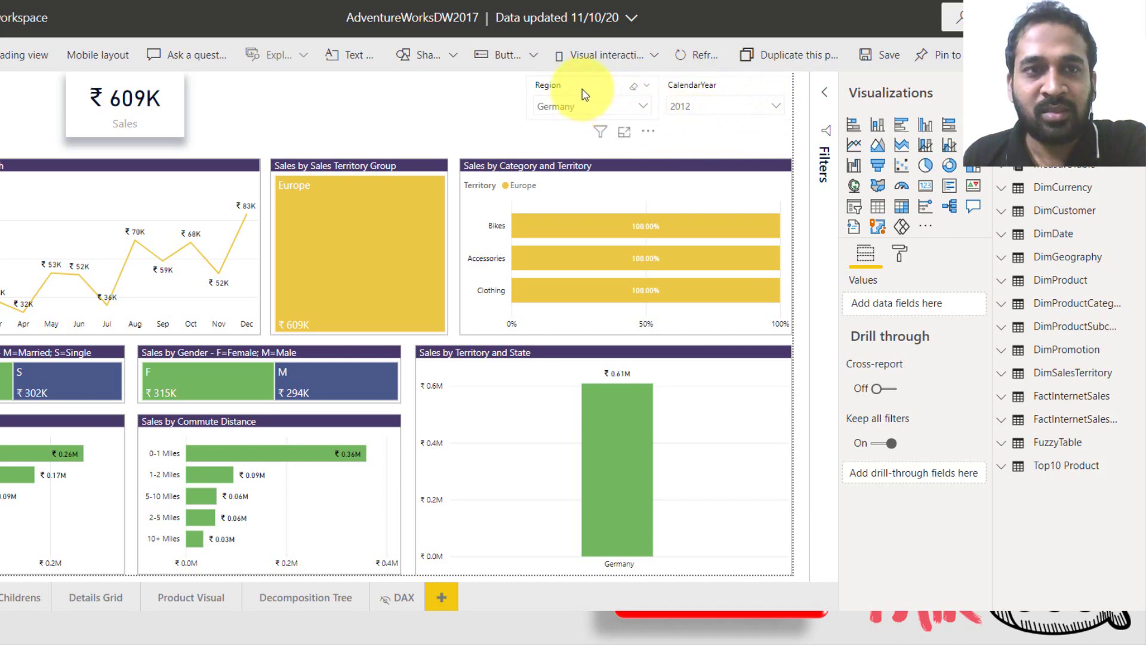
Sync the Region slicer to the Details Grid page in Sync slicers
left_click(597, 88)
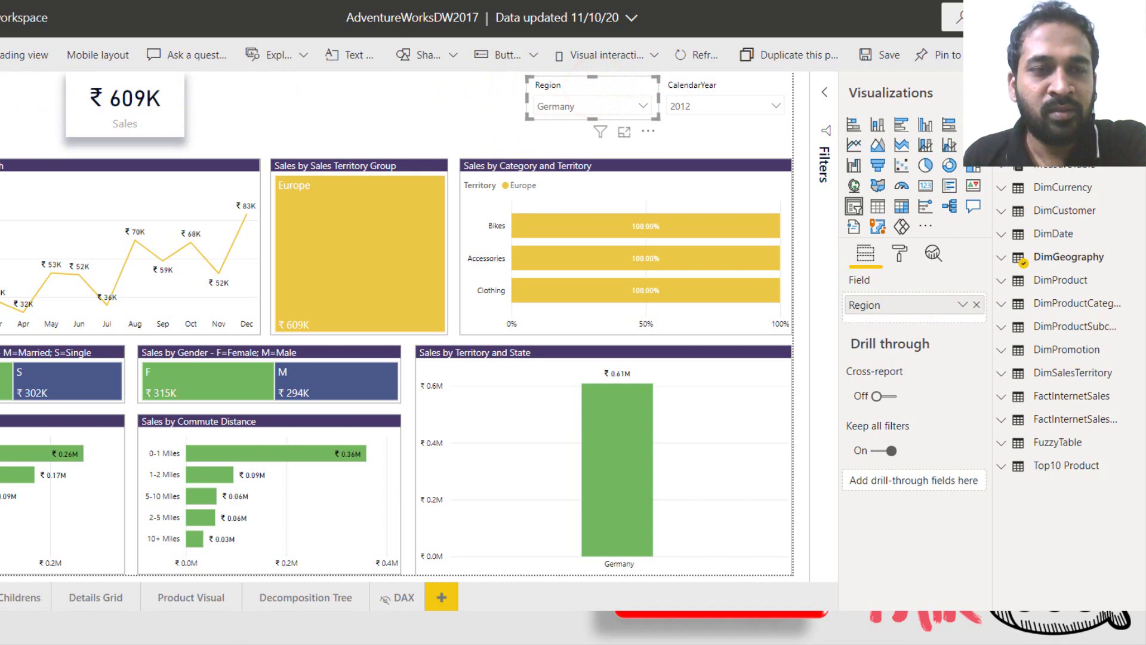
left_click(3, 54)
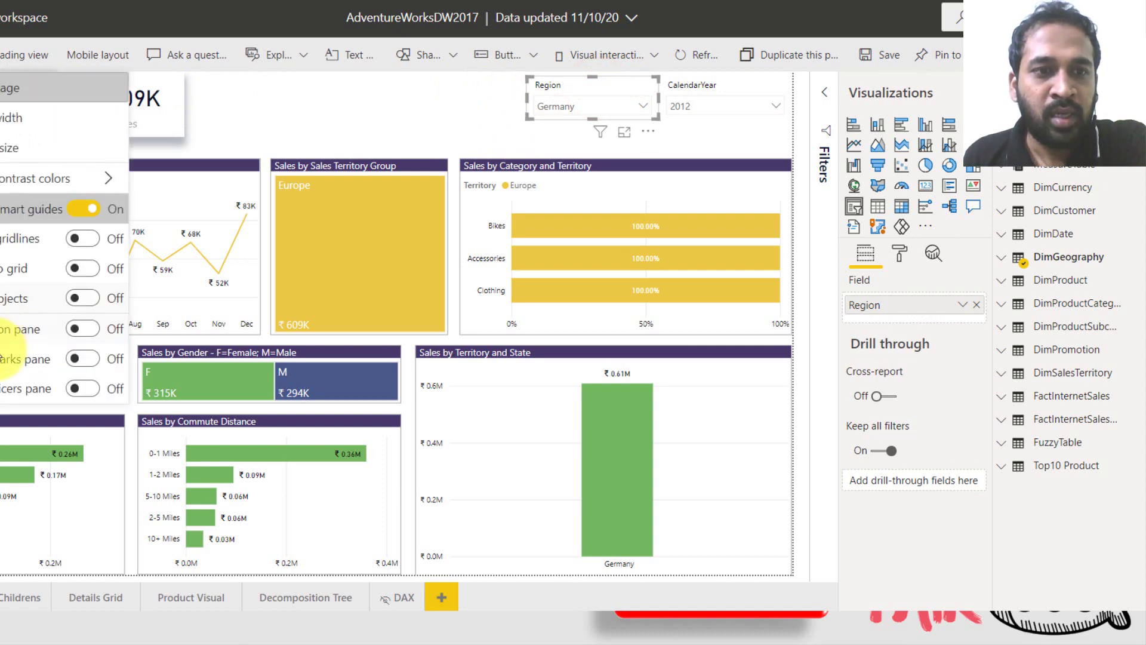
left_click(90, 391)
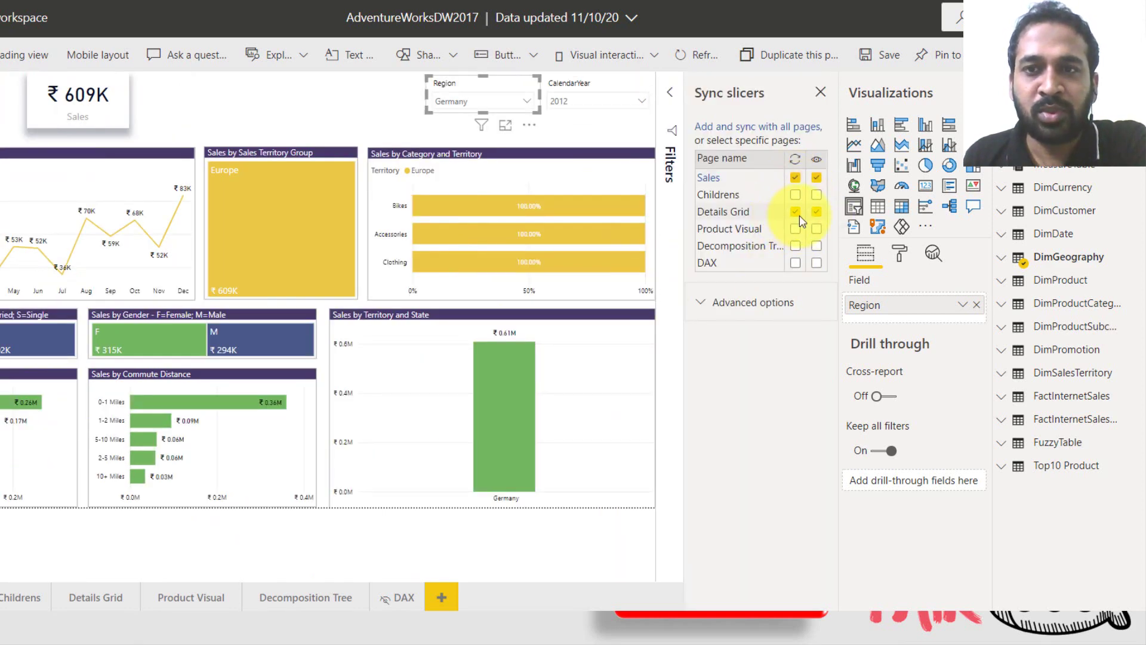
left_click(795, 177)
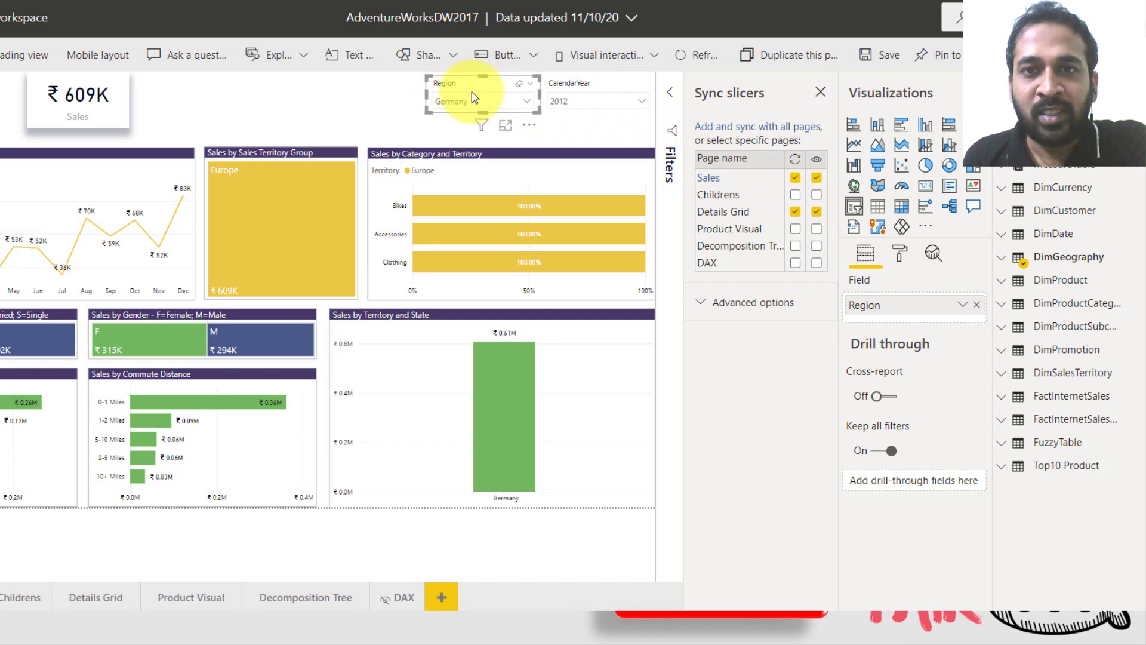
Filter the dashboard to United Kingdom, raising total sales to ₹713K
left_click(525, 104)
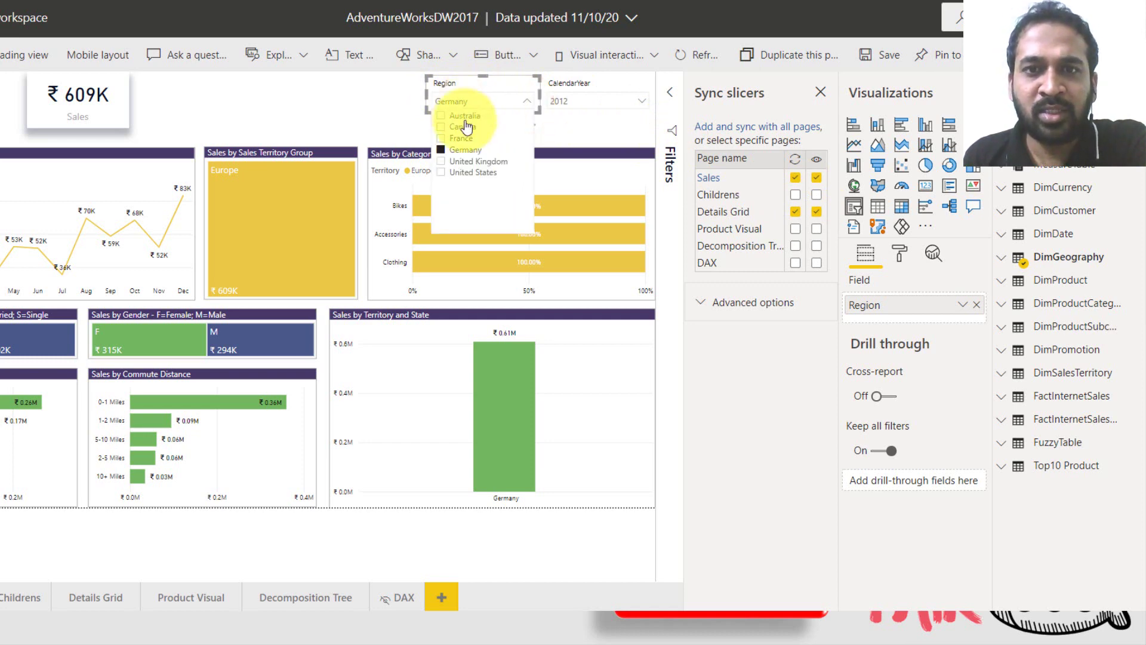
left_click(497, 168)
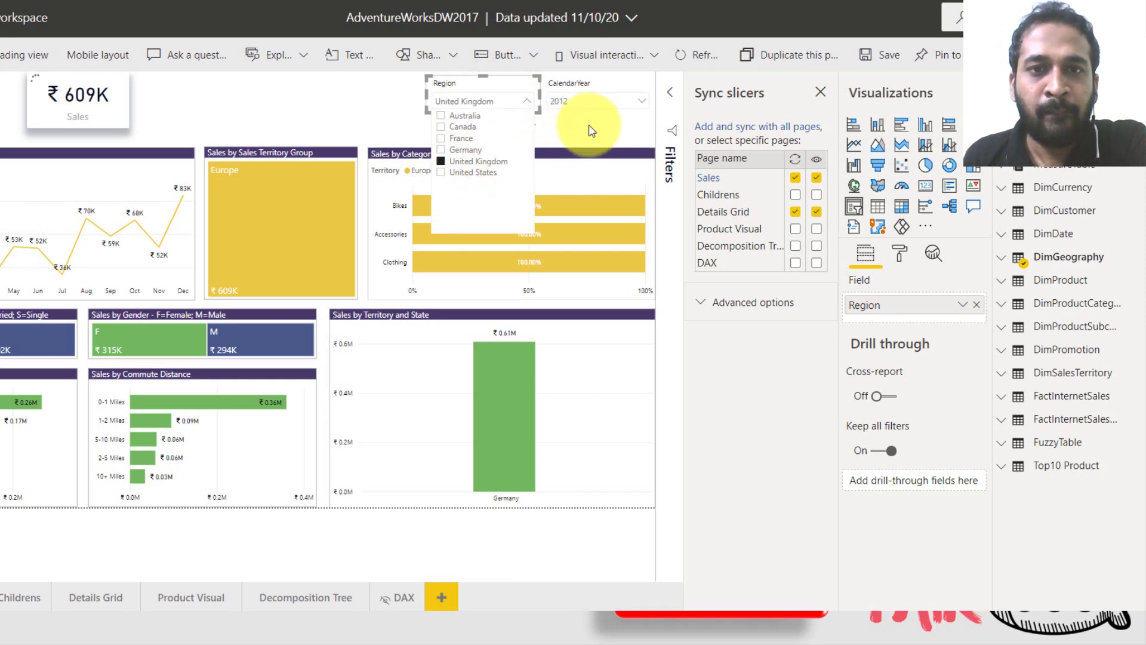
left_click(334, 93)
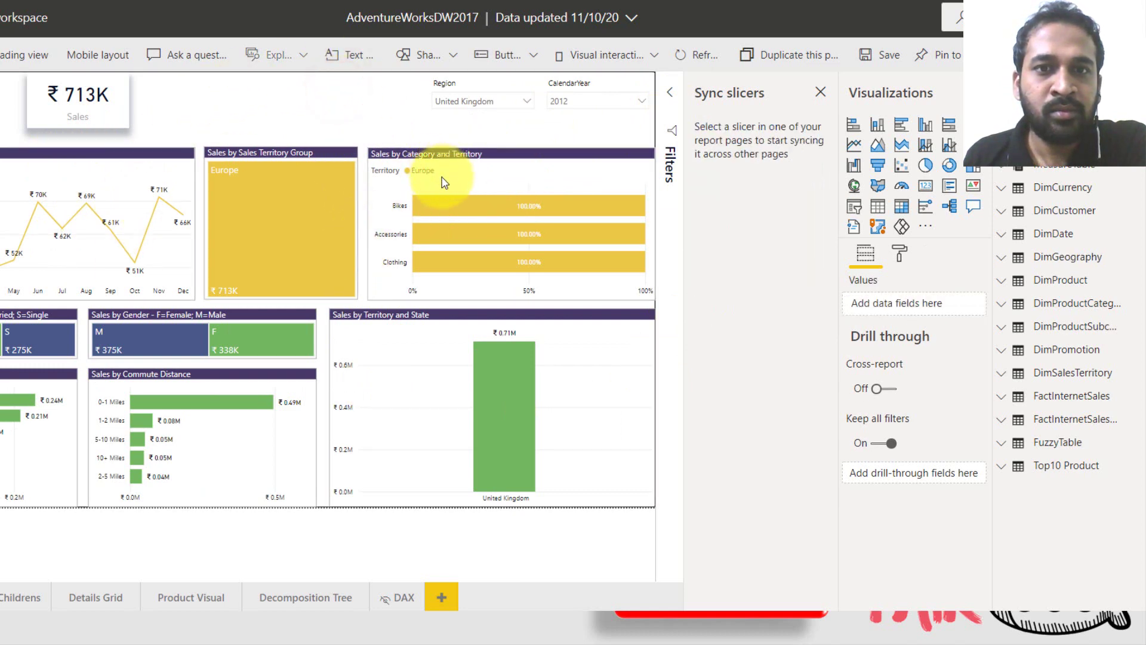
left_click(88, 601)
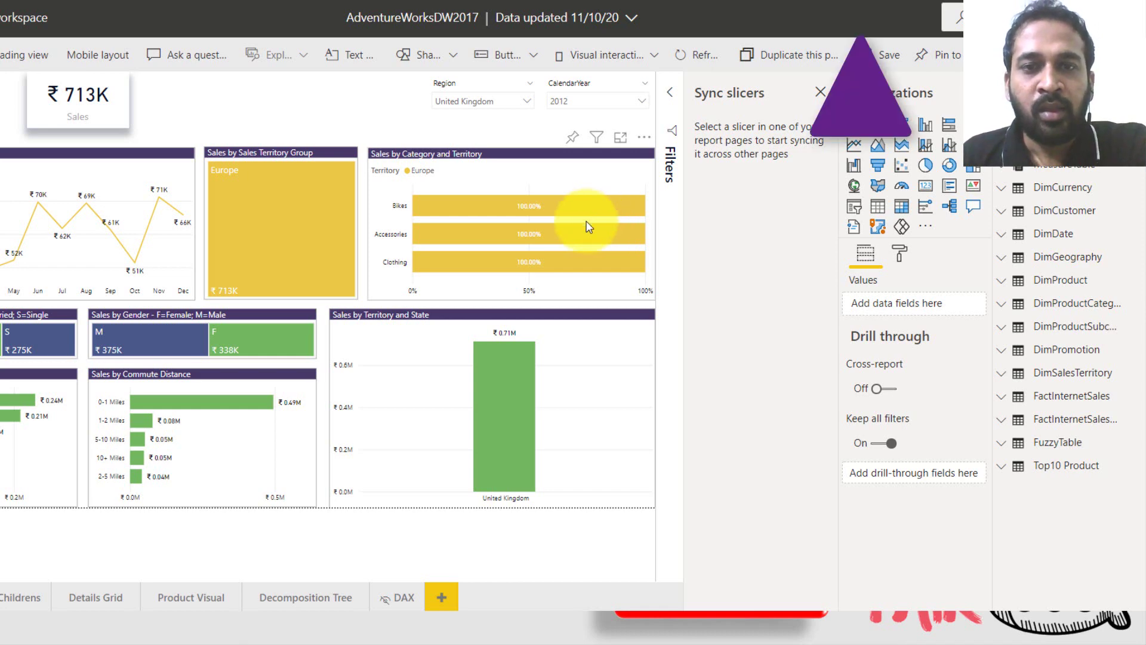
left_click(452, 266)
right_click(452, 266)
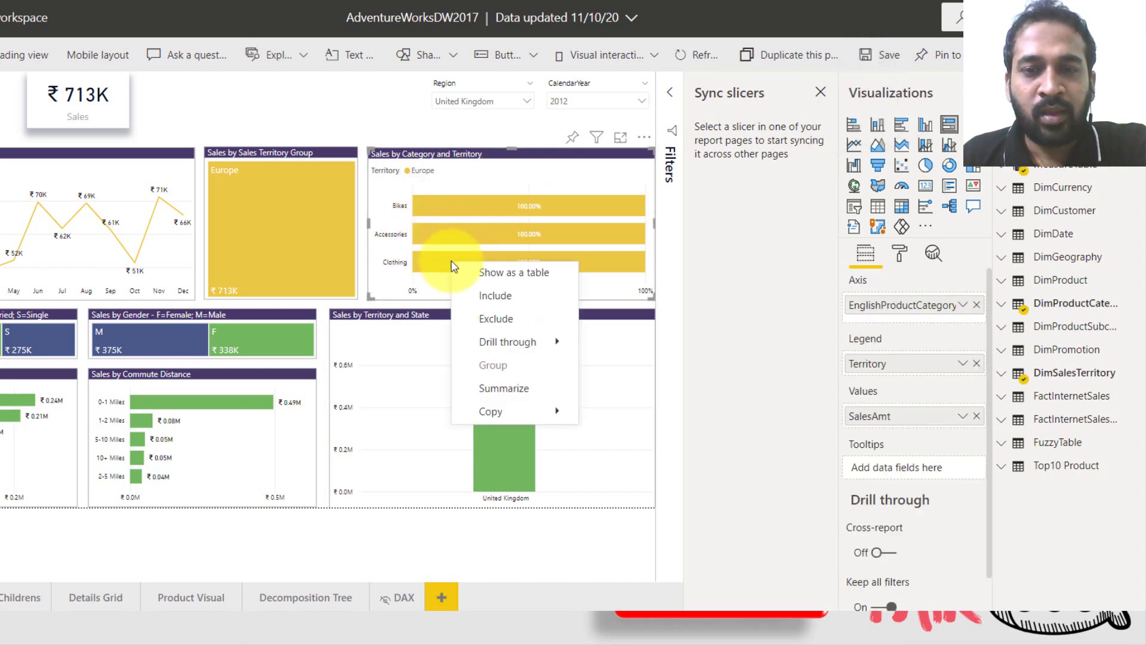
mouse_move(556, 342)
left_click(660, 375)
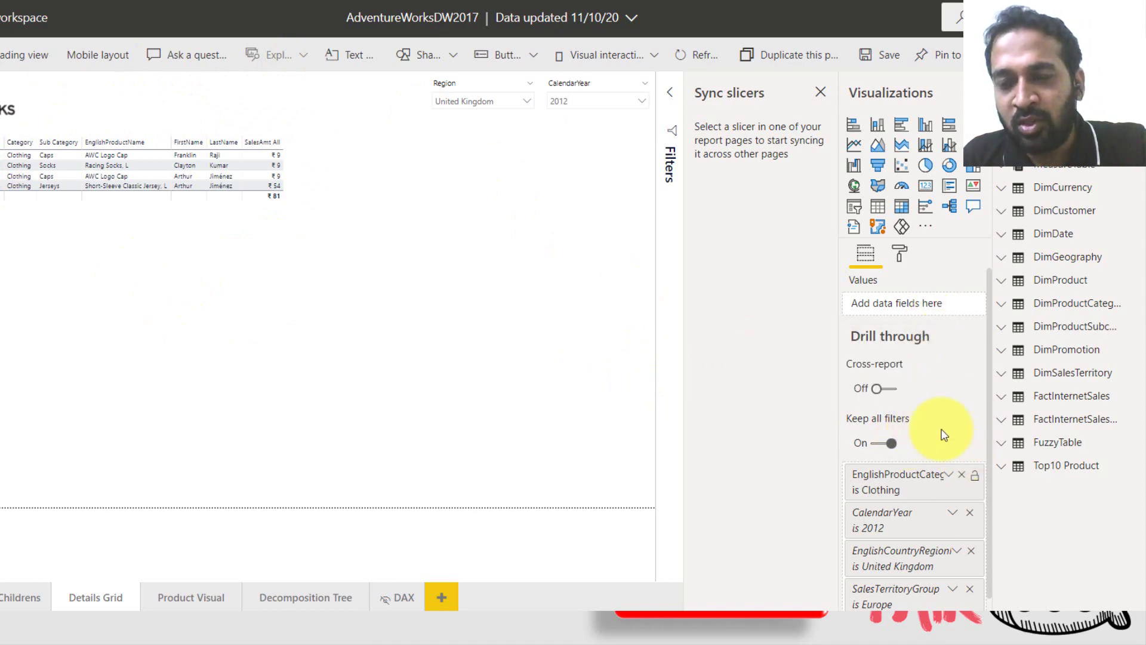
scroll(929, 411, "down", 1)
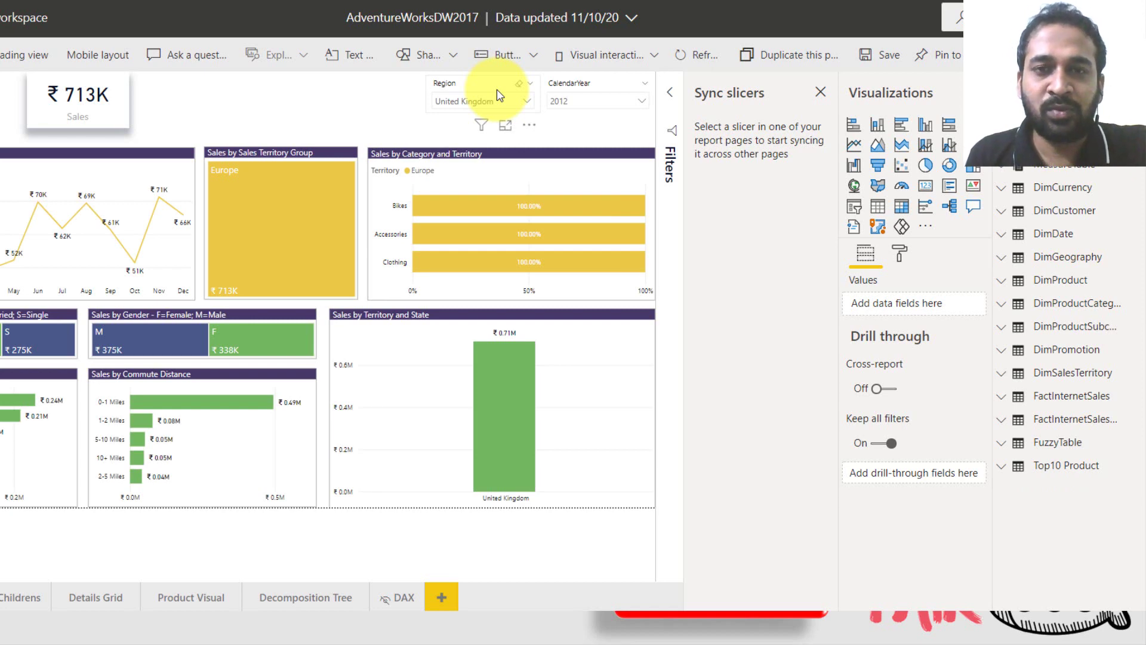
Stop syncing the Region slicer on Details Grid while keeping it visible there
left_click(499, 95)
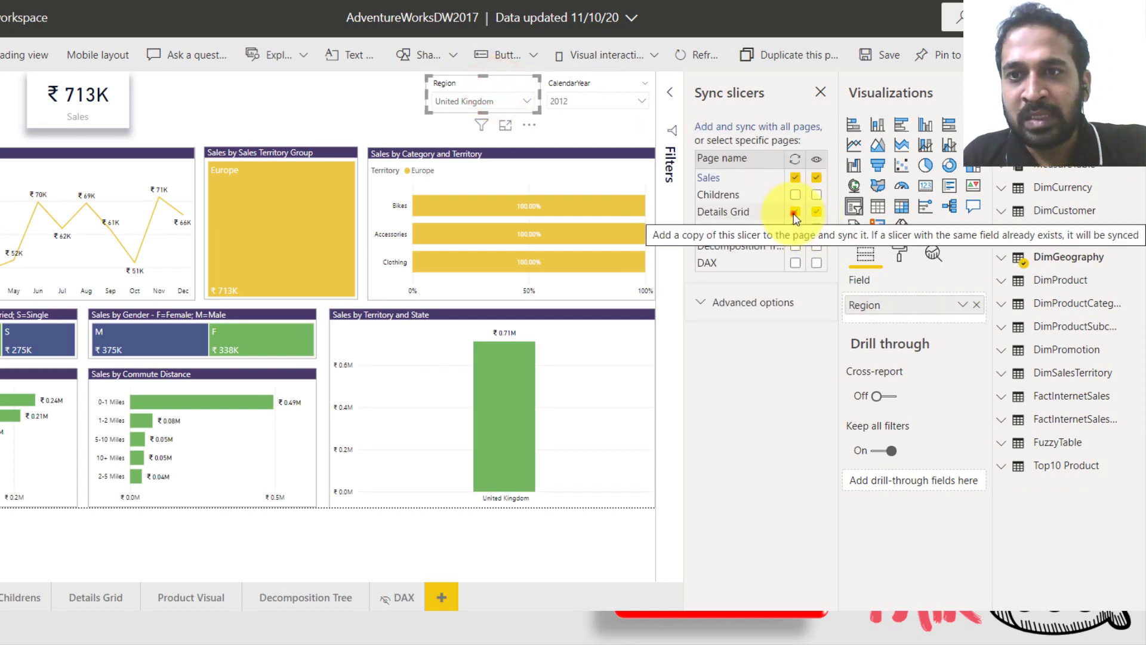
left_click(795, 212)
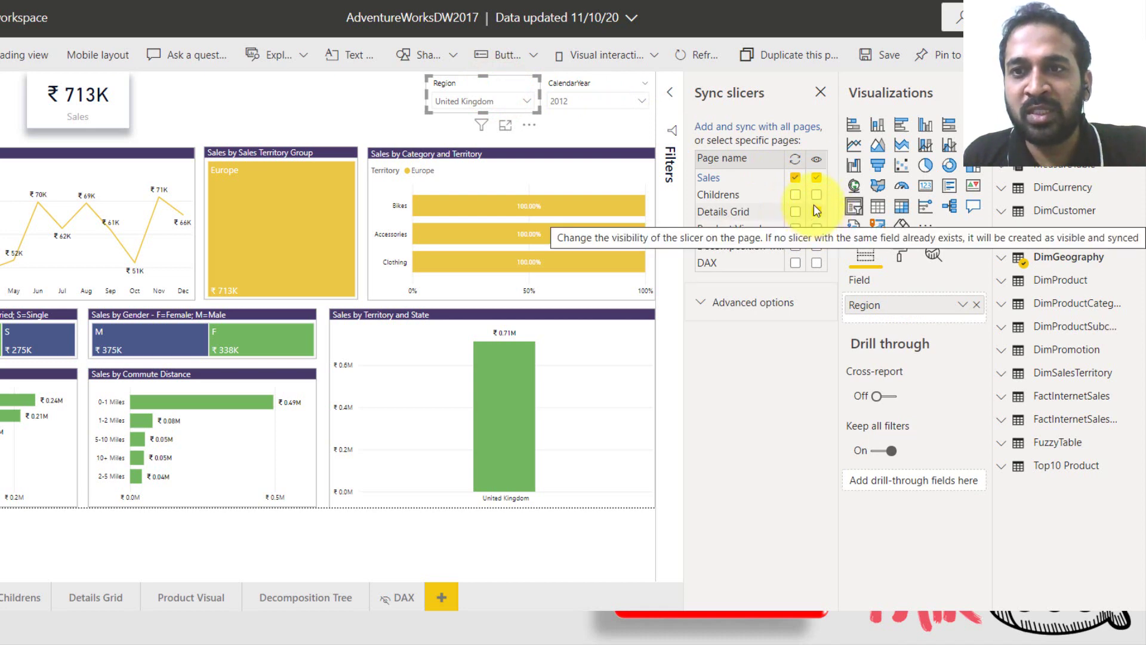
left_click(816, 211)
left_click(578, 89)
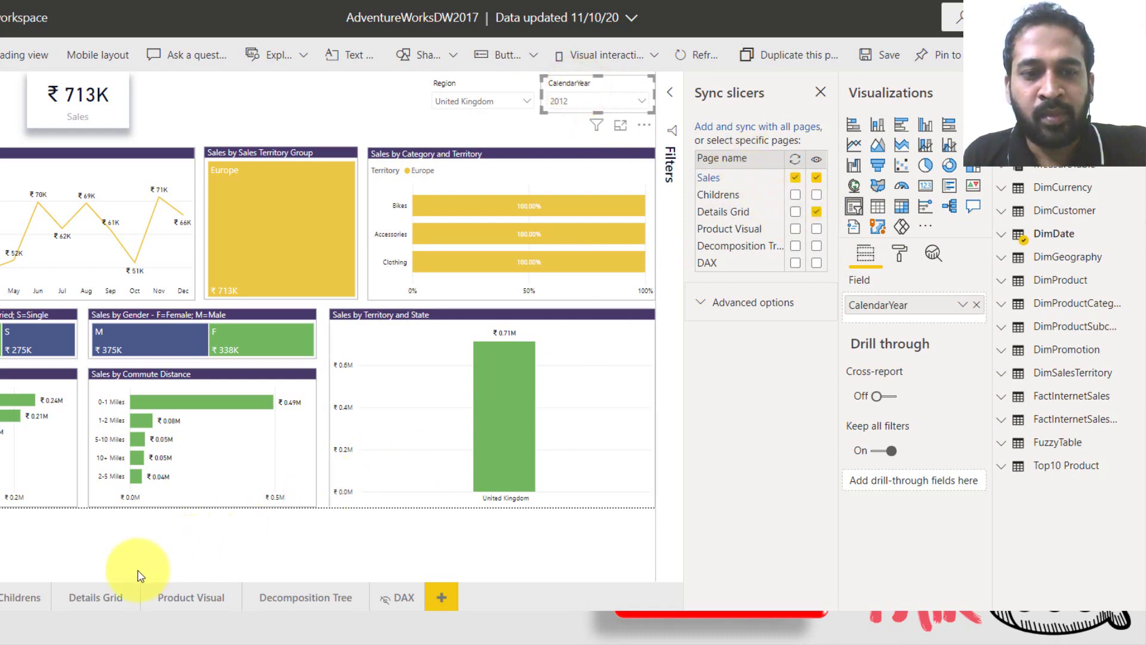
Remove the CalendarYear, country and Europe territory drill-through filters, leaving only Clothing
left_click(85, 599)
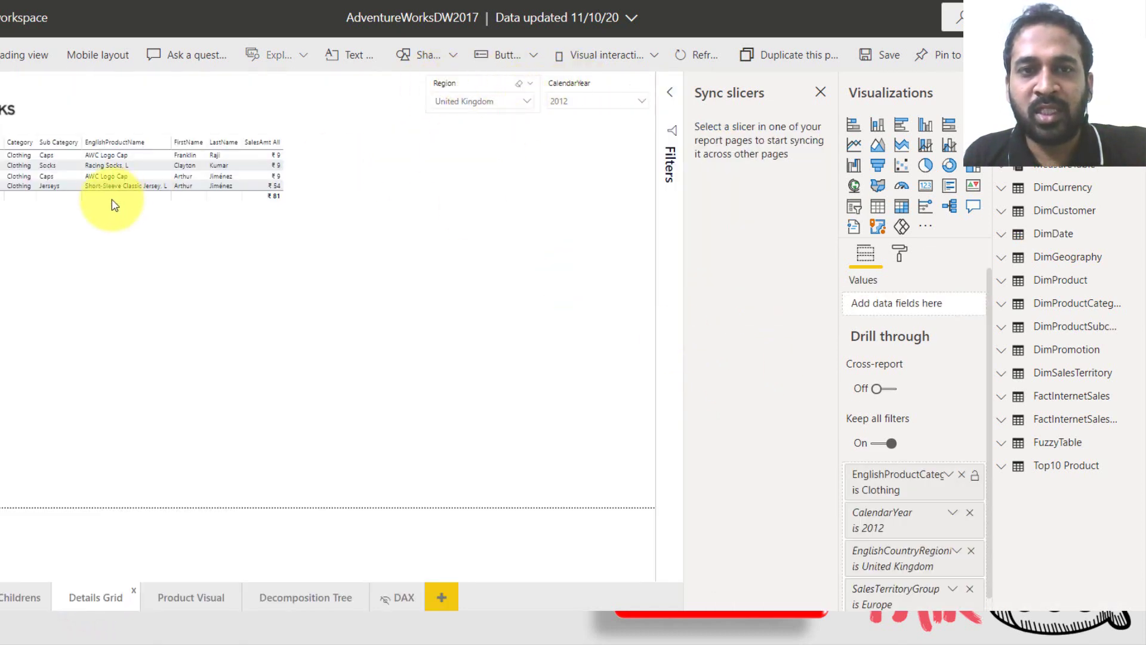
left_click(970, 513)
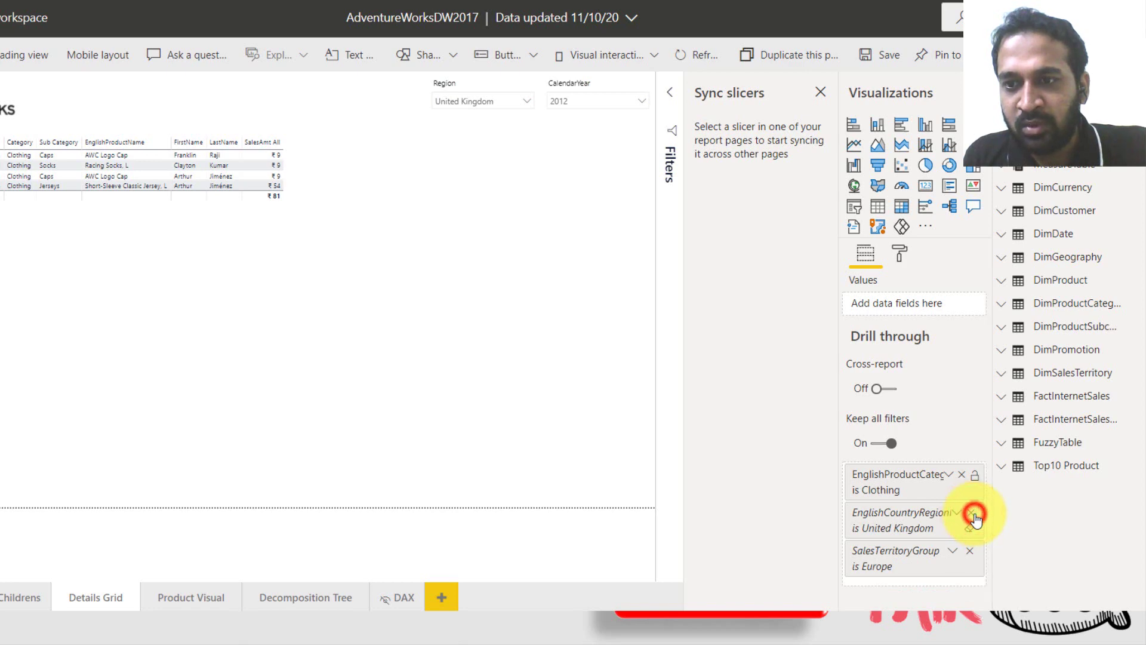
left_click(971, 513)
left_click(971, 512)
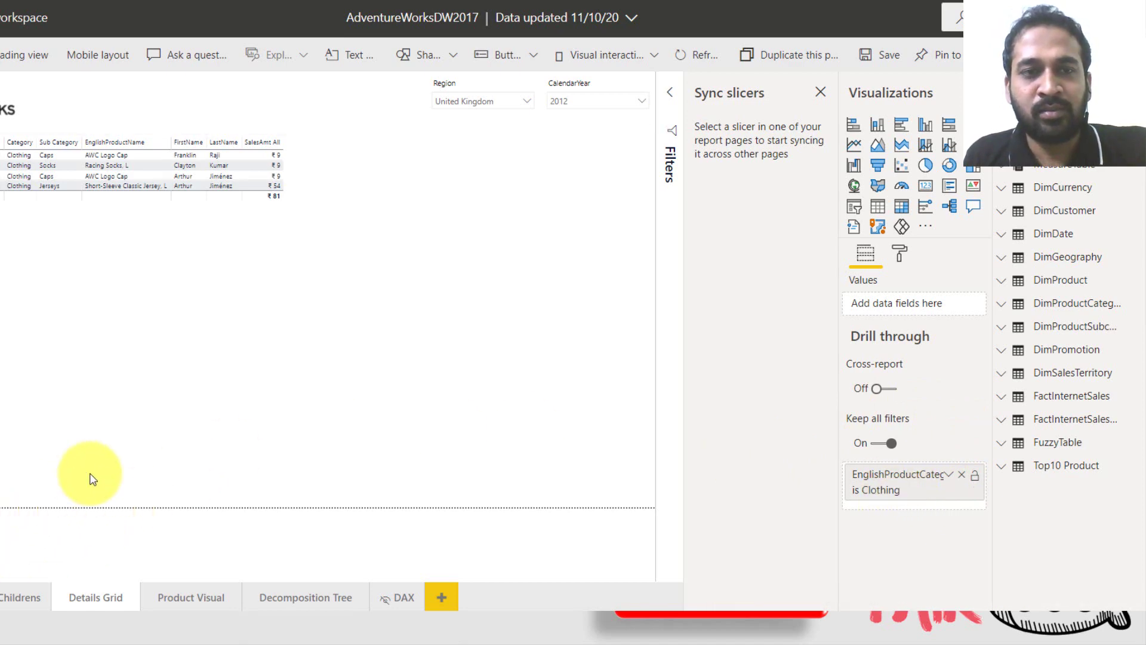
Filter the dashboard to France and the year 2011
left_click(511, 103)
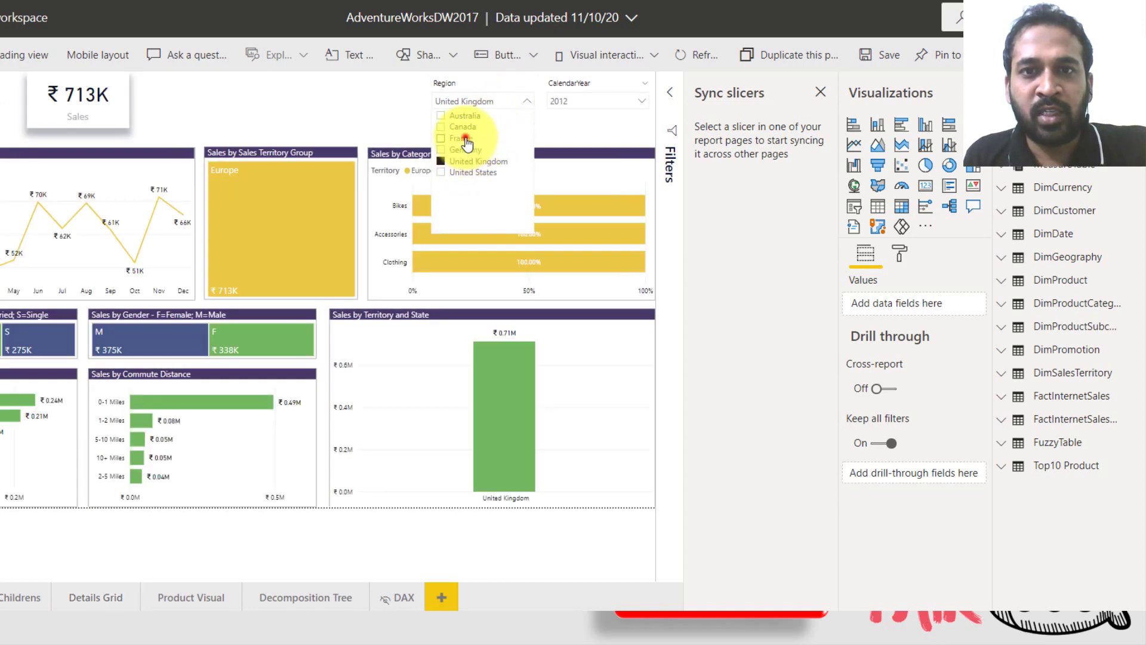
left_click(465, 138)
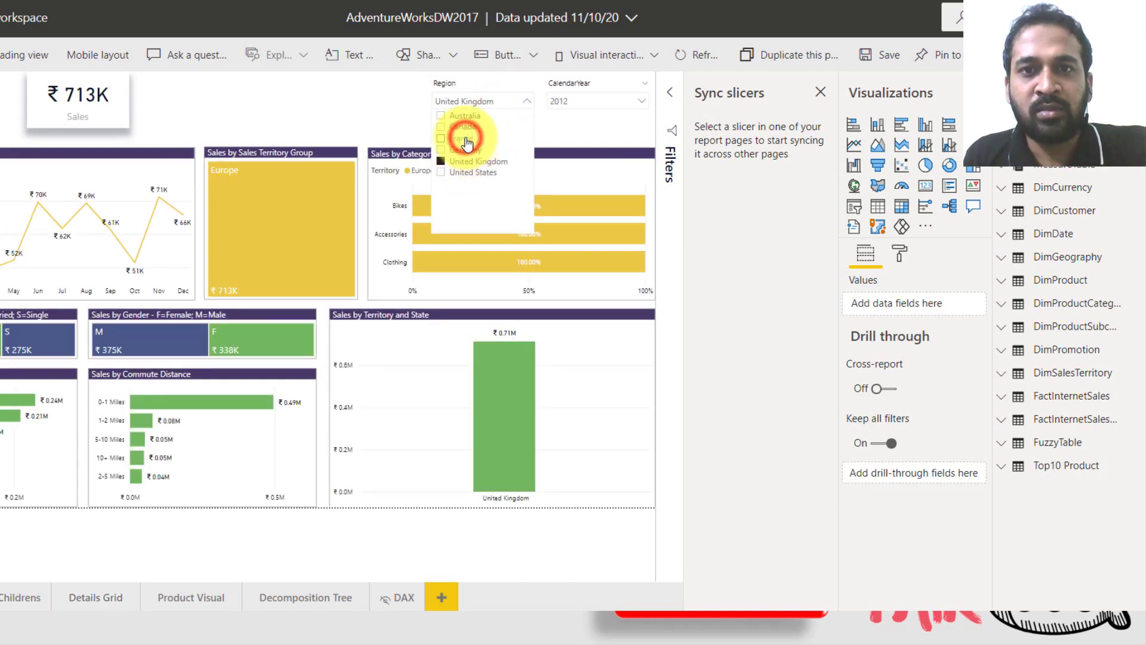
left_click(621, 104)
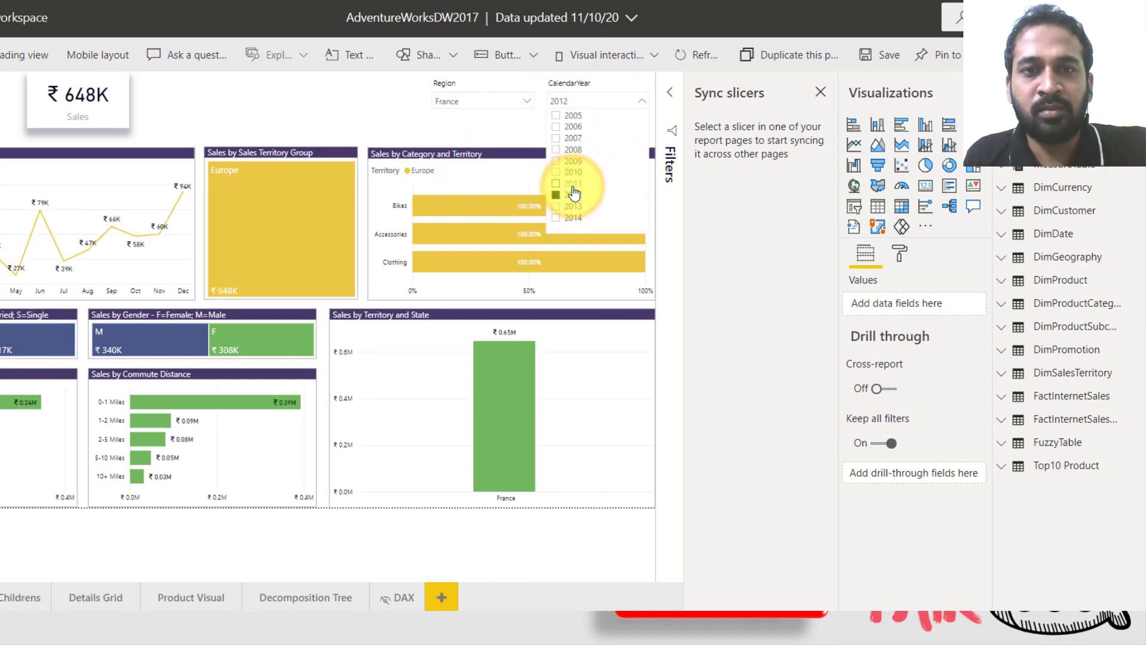
left_click(572, 184)
left_click(408, 137)
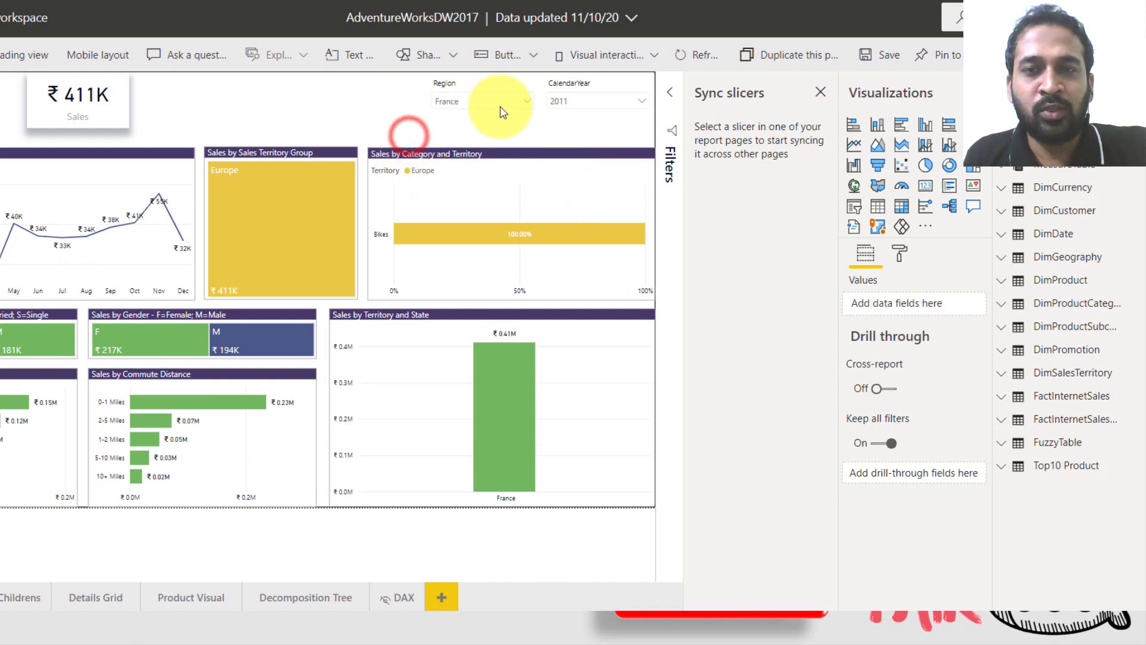
Drill through the Bikes bar to the Details Grid page
left_click(419, 239)
right_click(418, 237)
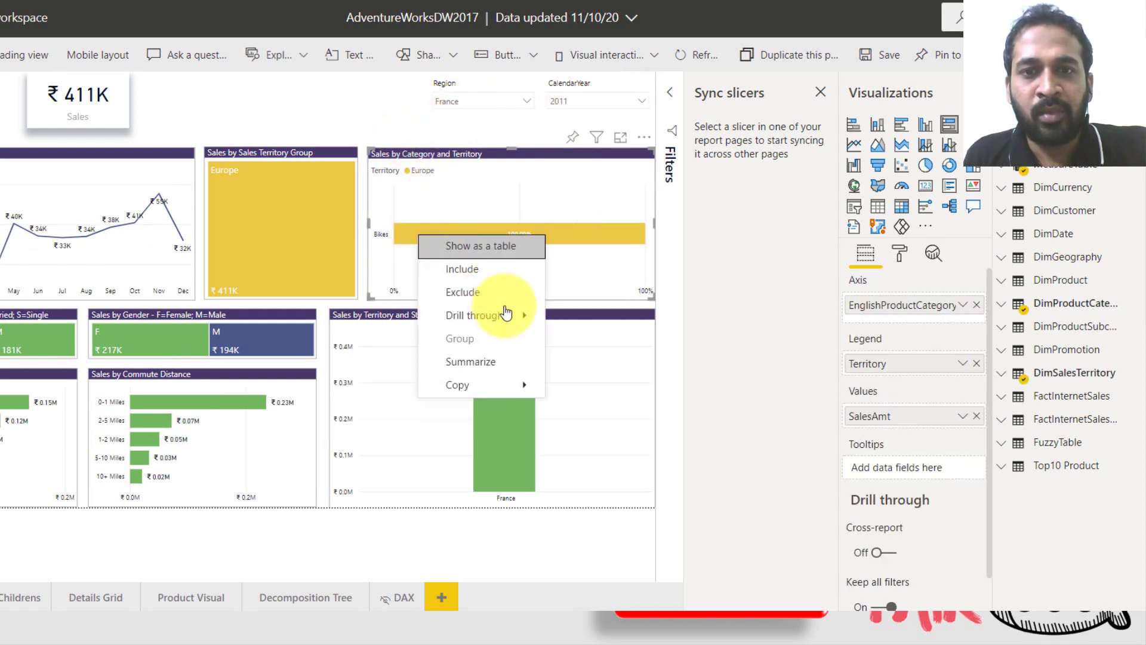
mouse_move(507, 314)
left_click(625, 342)
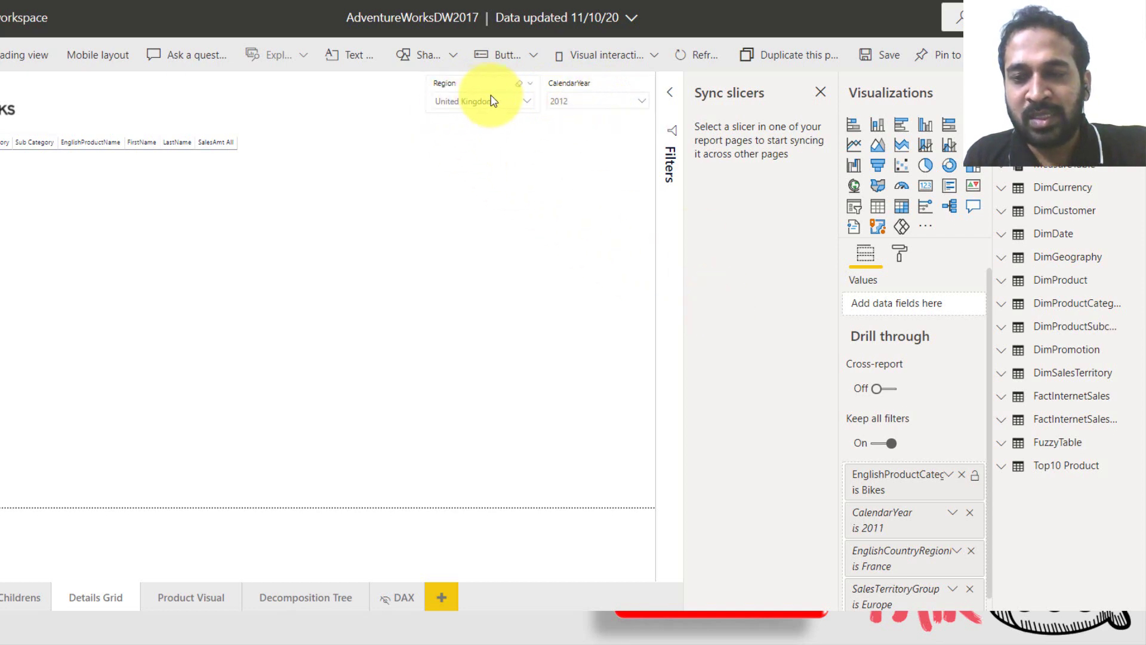
scroll(925, 444, "down", 1)
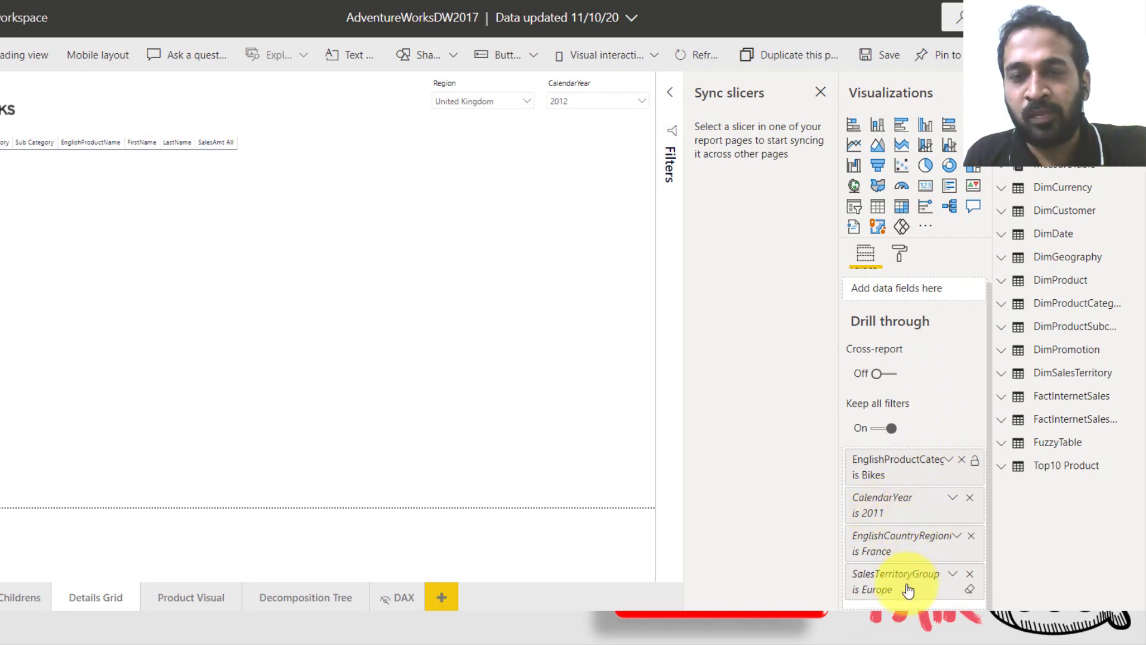
Delete both the Region and CalendarYear slicers from Details Grid, leaving only the table
left_click(499, 90)
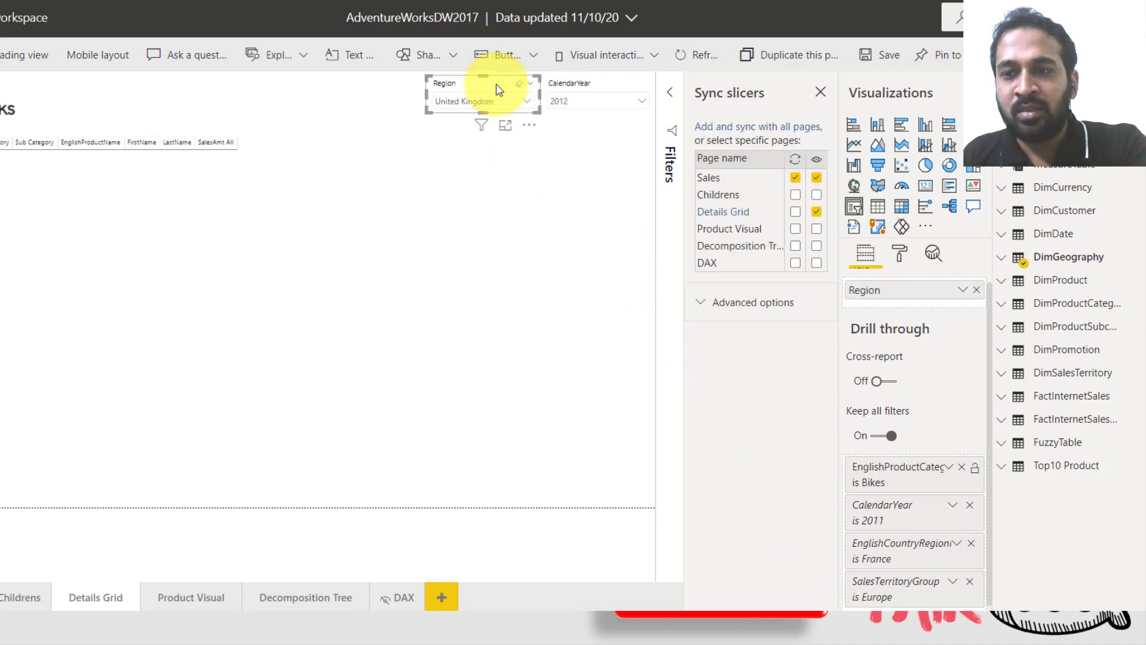
key("Delete")
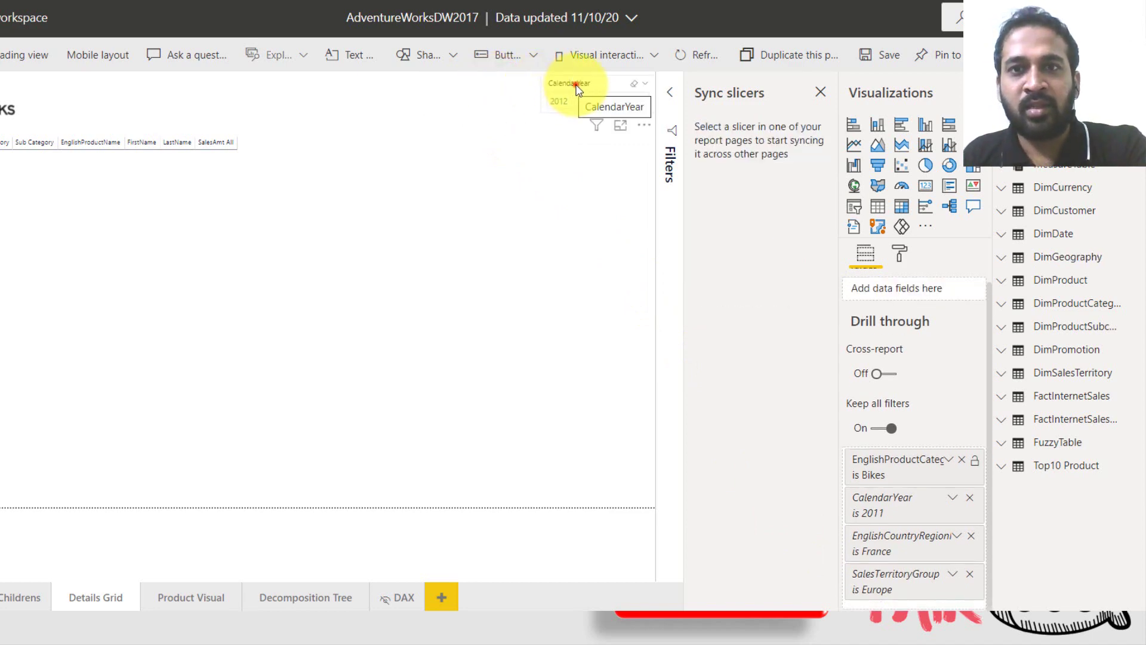
left_click(576, 88)
key("Delete")
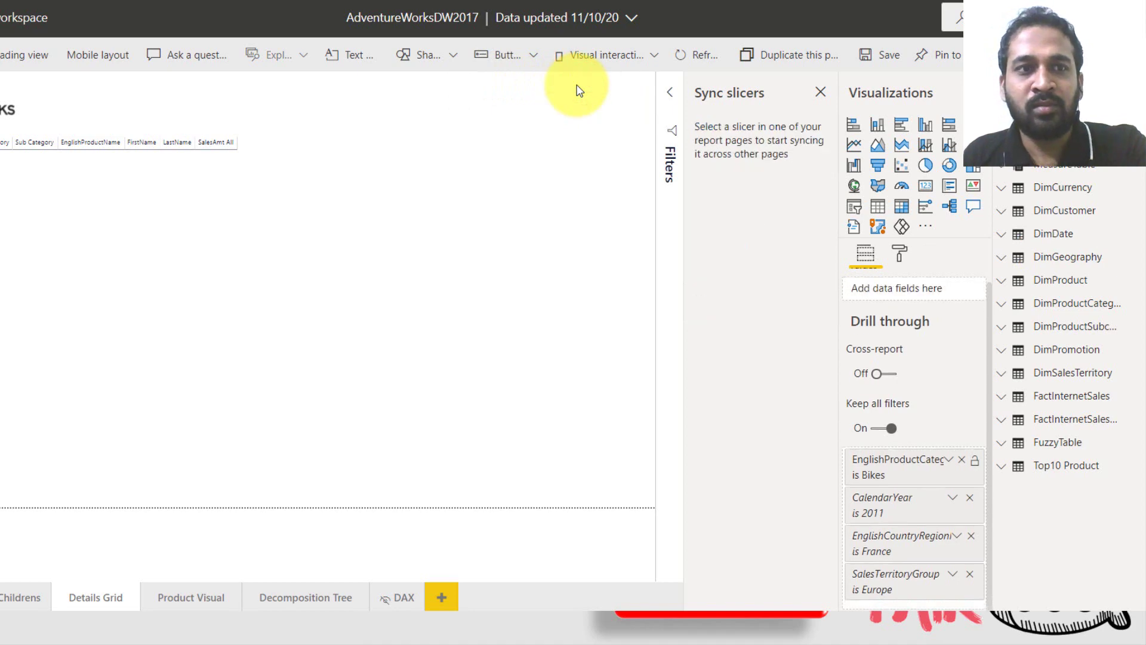